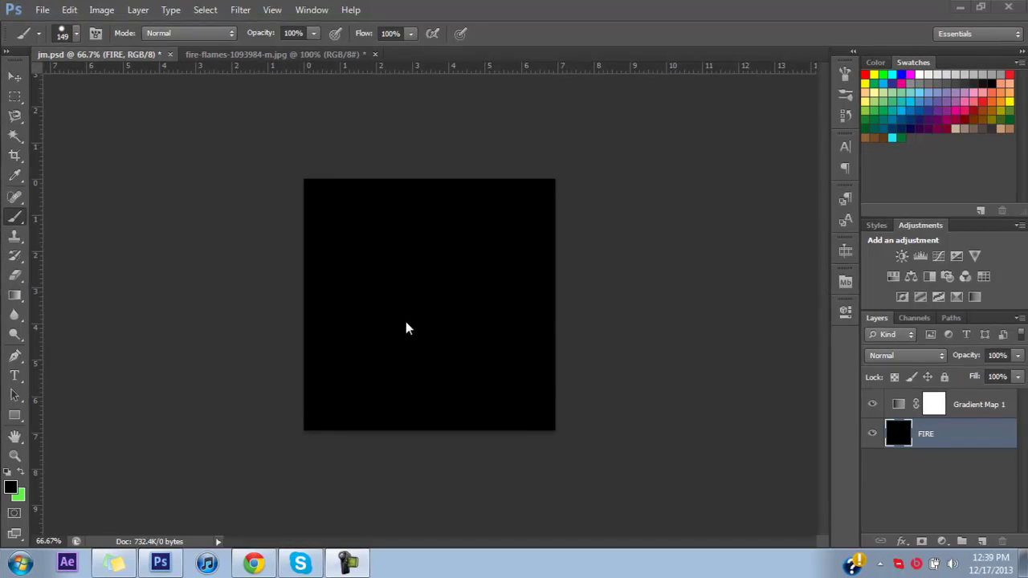
Type the word FIRE near the canvas centre and set its colour to white.
key("t")
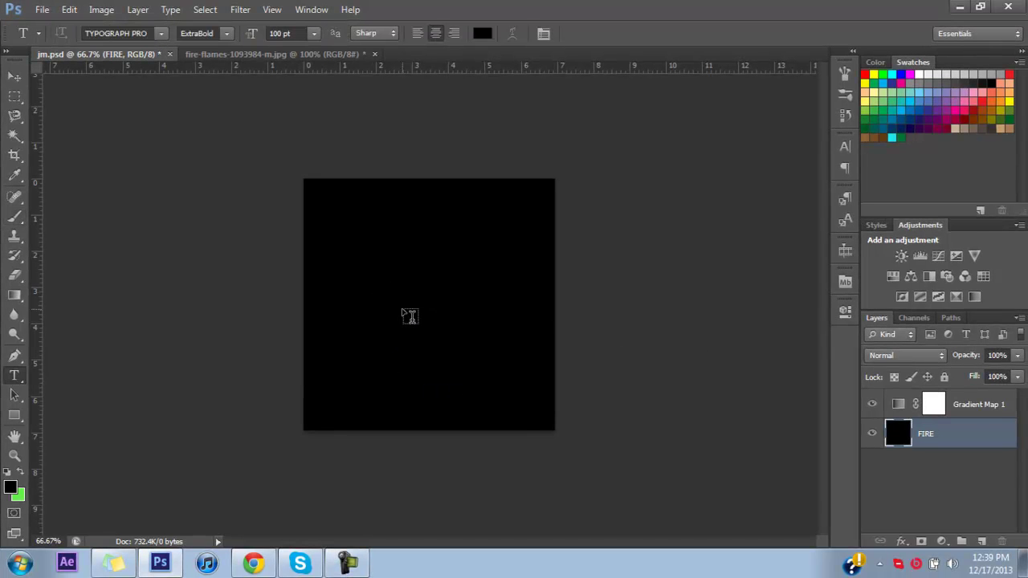
left_click(409, 313)
type("FIRE")
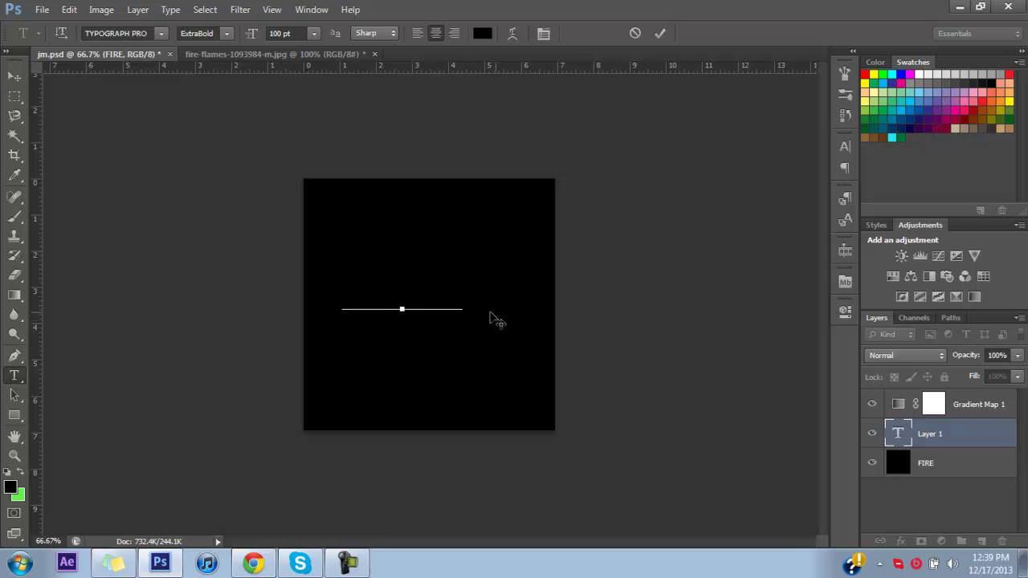
key("ctrl+a")
left_click(481, 35)
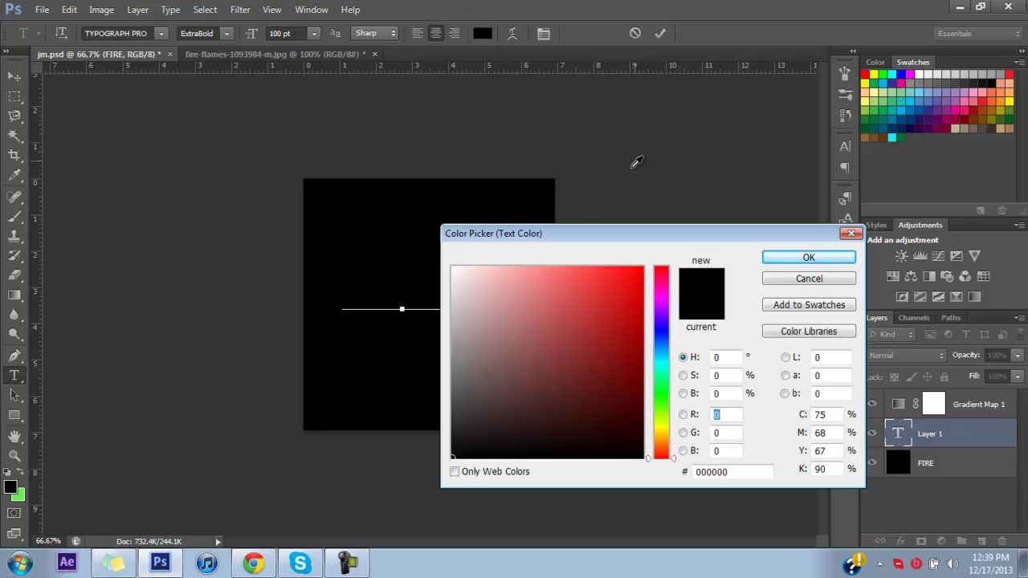
left_click(498, 275)
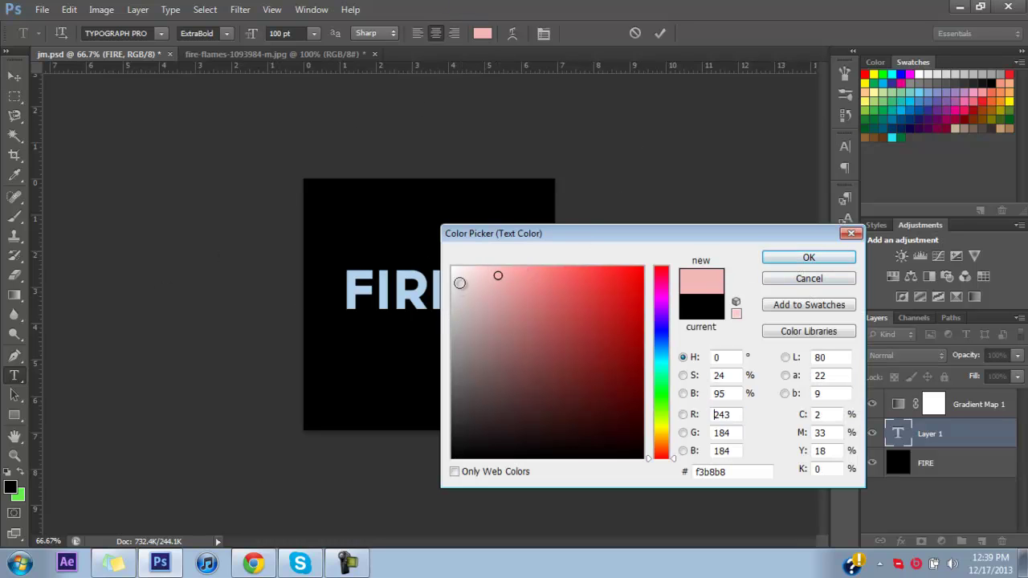
left_click(453, 268)
left_click(809, 257)
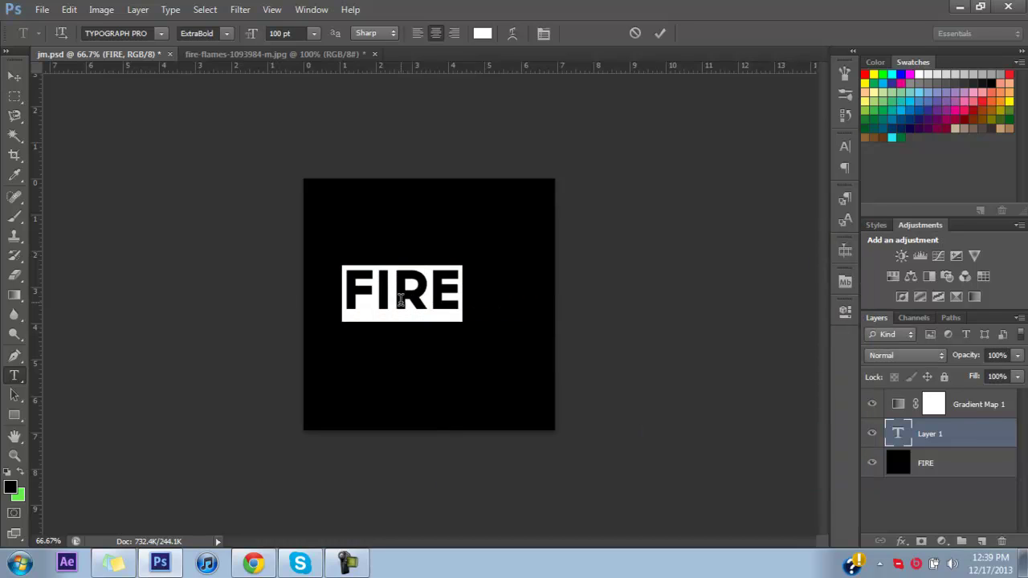
Move and transform the FIRE text so it sits centred on the black canvas.
left_click(14, 76)
left_click_drag(436, 298, 447, 300)
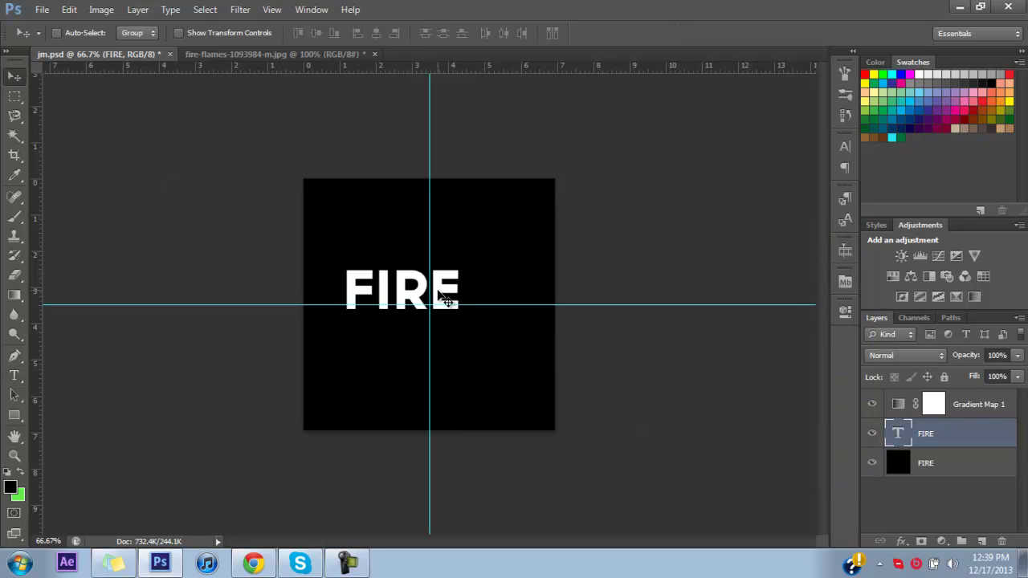
key("ctrl+t")
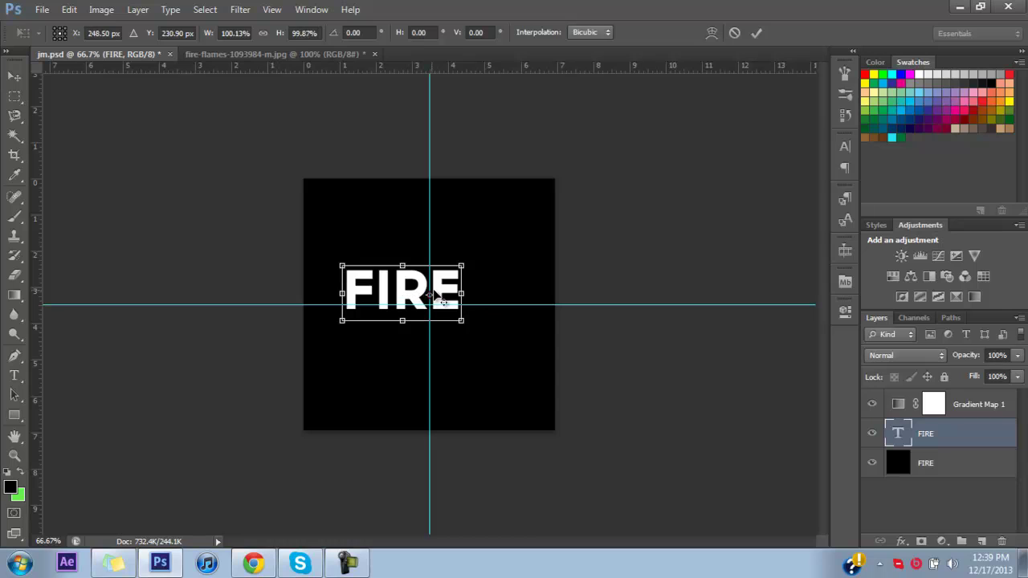
left_click_drag(423, 285, 448, 293)
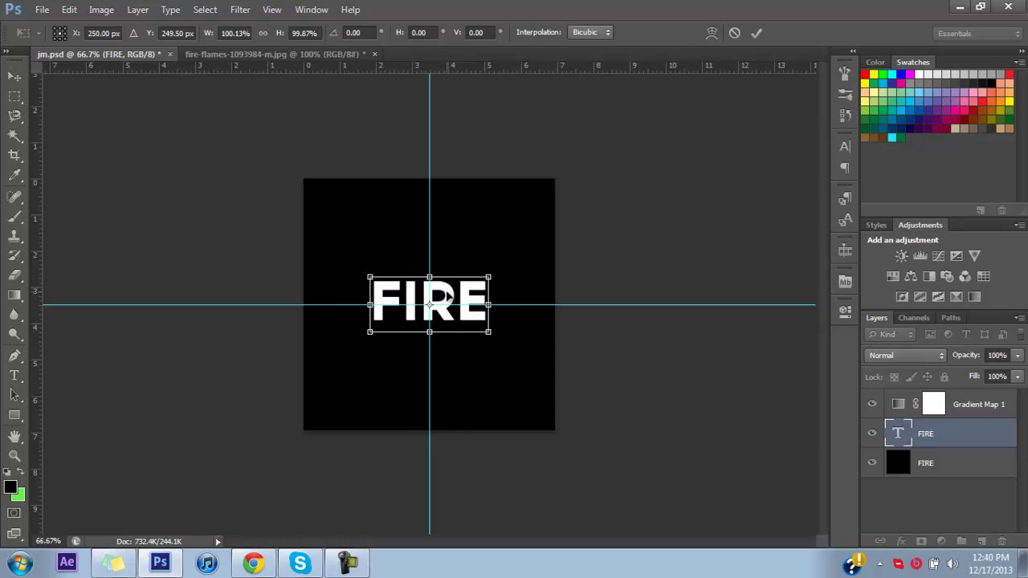
key("Return")
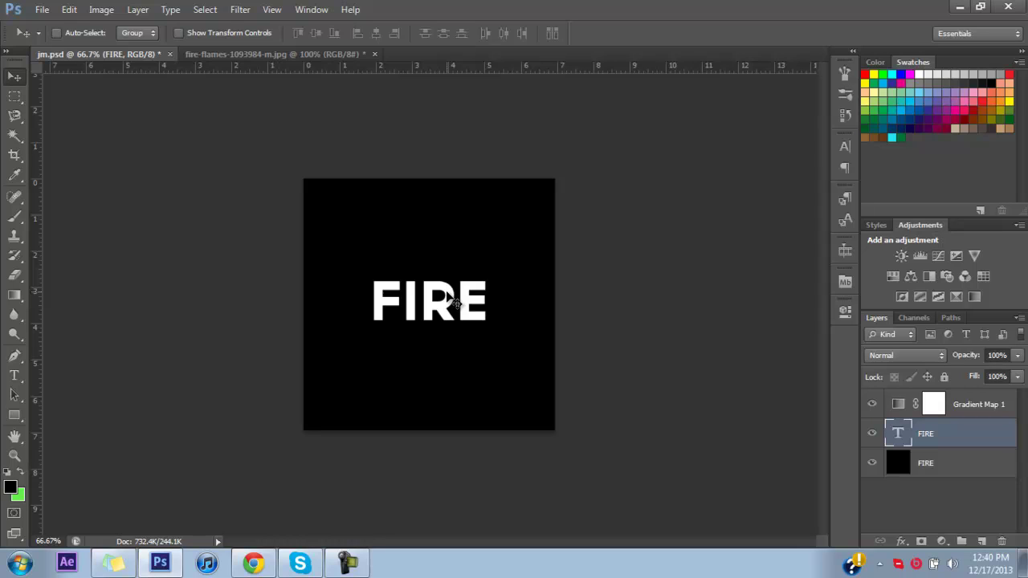
Merge the FIRE text with the black background and delete the Gradient Map 1 layer.
left_click(962, 475, "shift")
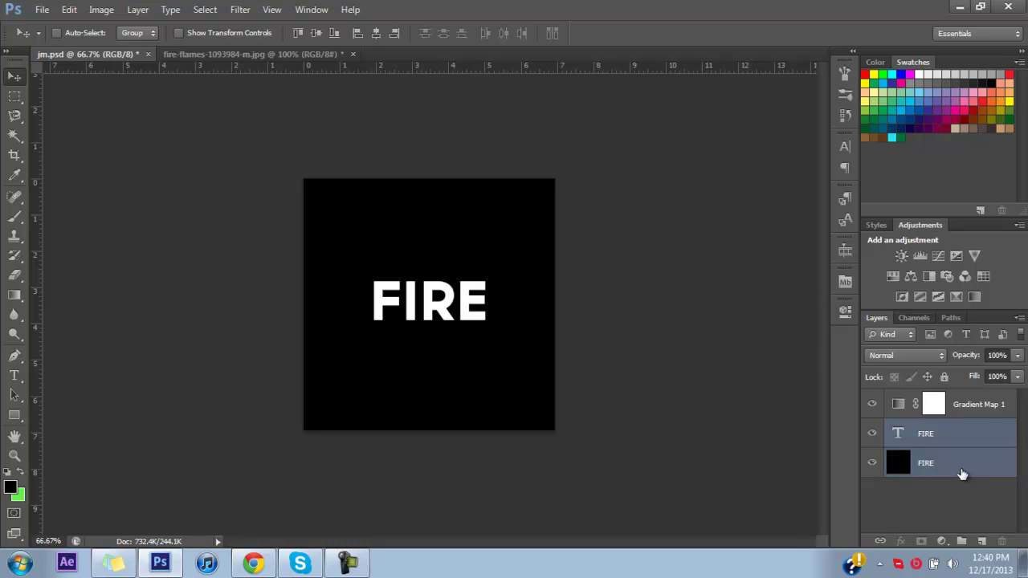
key("ctrl+e")
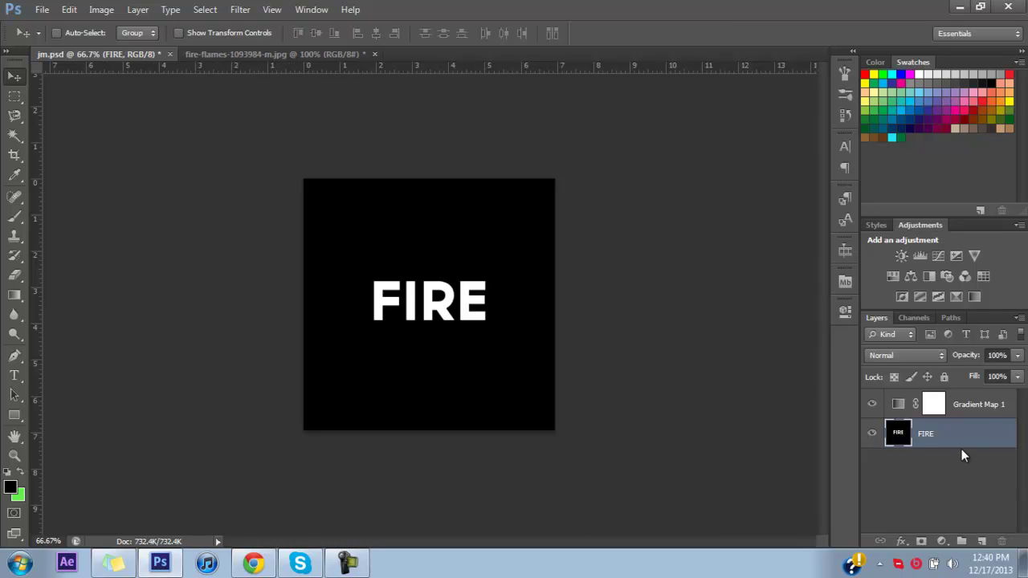
left_click(996, 405)
key("Delete")
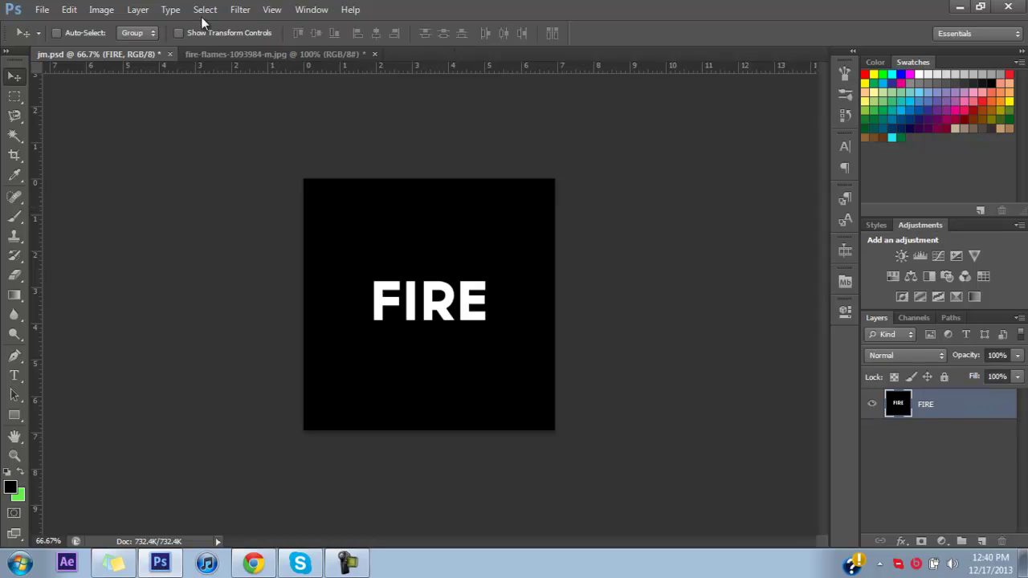
Rotate the canvas 90° clockwise.
left_click(113, 9)
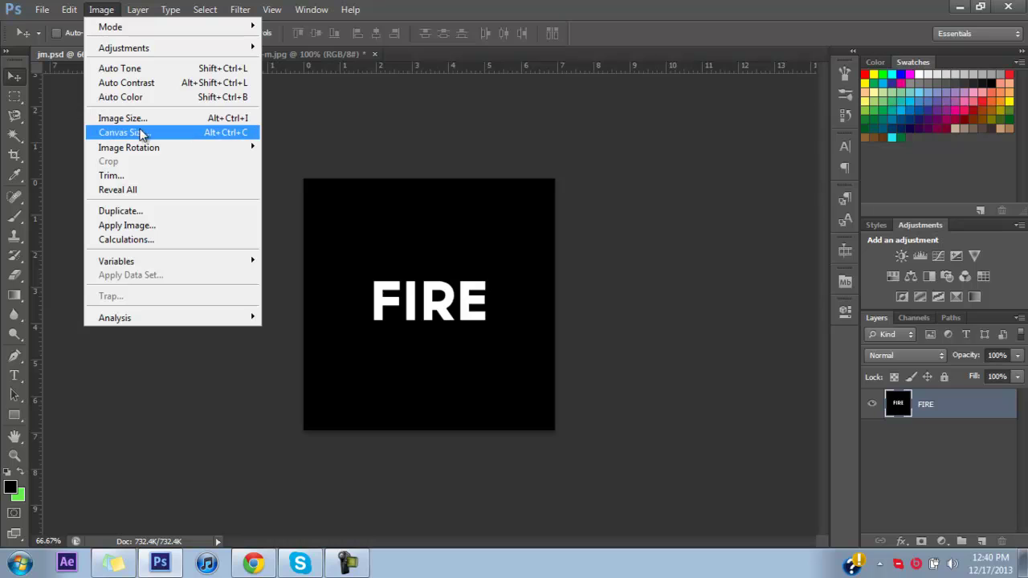
mouse_move(142, 149)
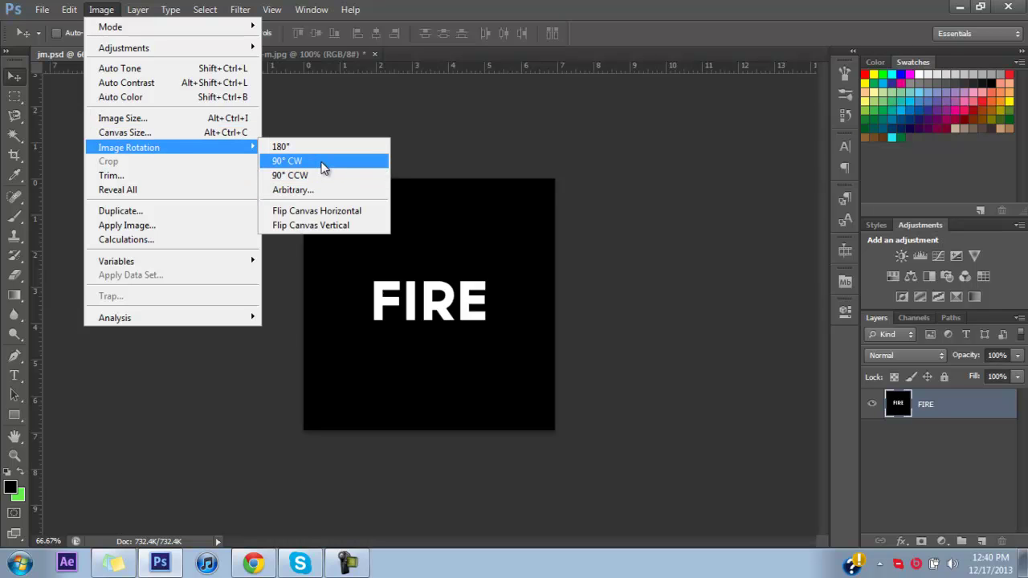
left_click(323, 167)
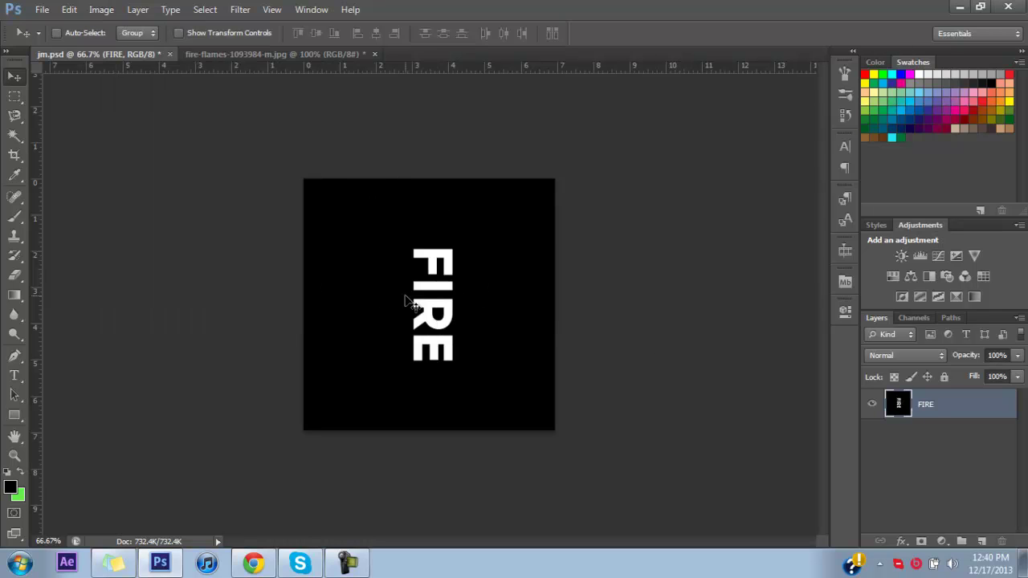
Preview the Wind filter without applying it, then rotate the FIRE layer about 45° counterclockwise.
left_click(239, 10)
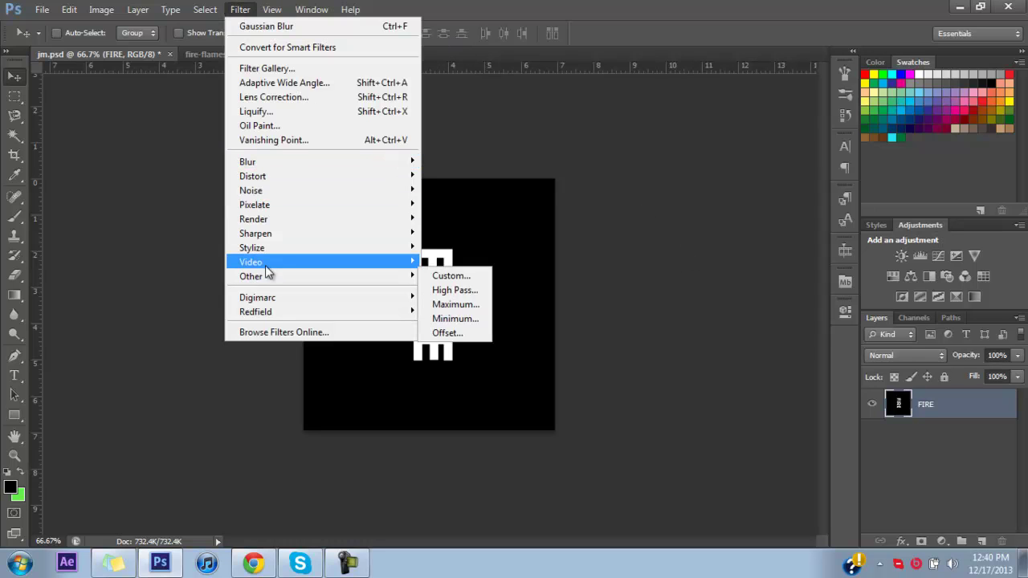
mouse_move(263, 248)
left_click(445, 350)
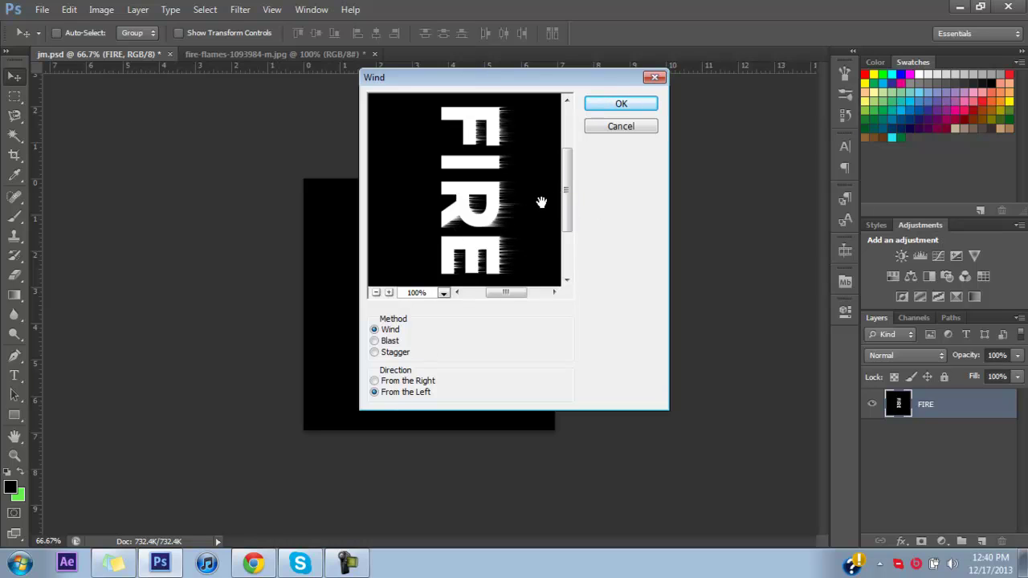
left_click(625, 130)
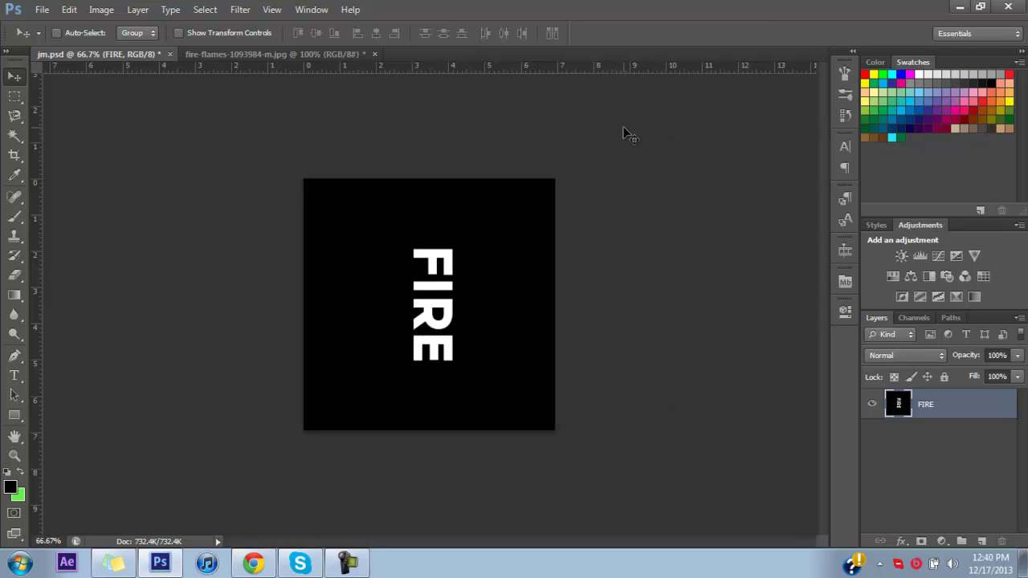
key("ctrl+t")
left_click_drag(655, 253, 554, 183)
key("Return")
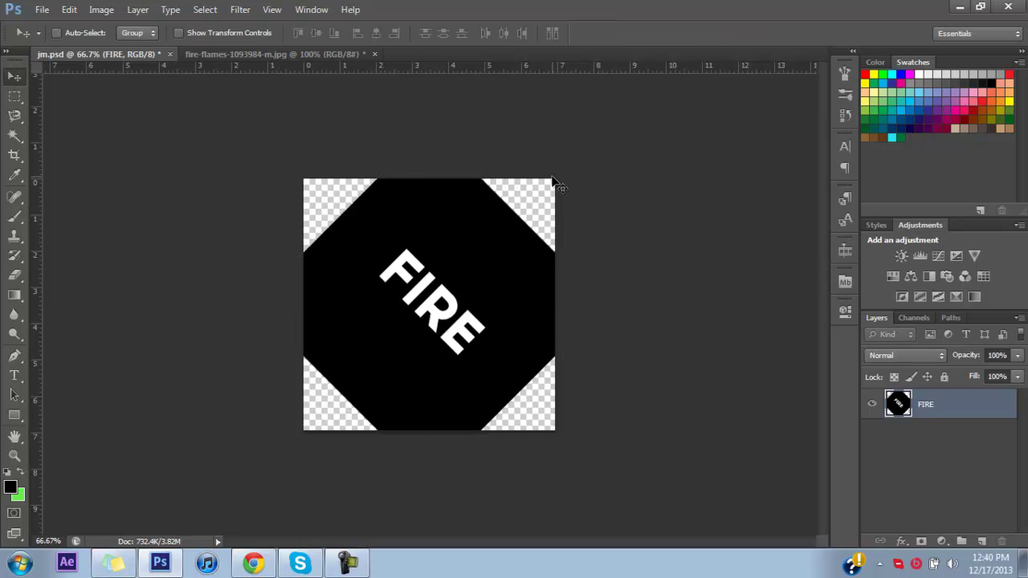
Check the Wind filter again, cancel it, and undo the 45° rotation.
left_click(238, 12)
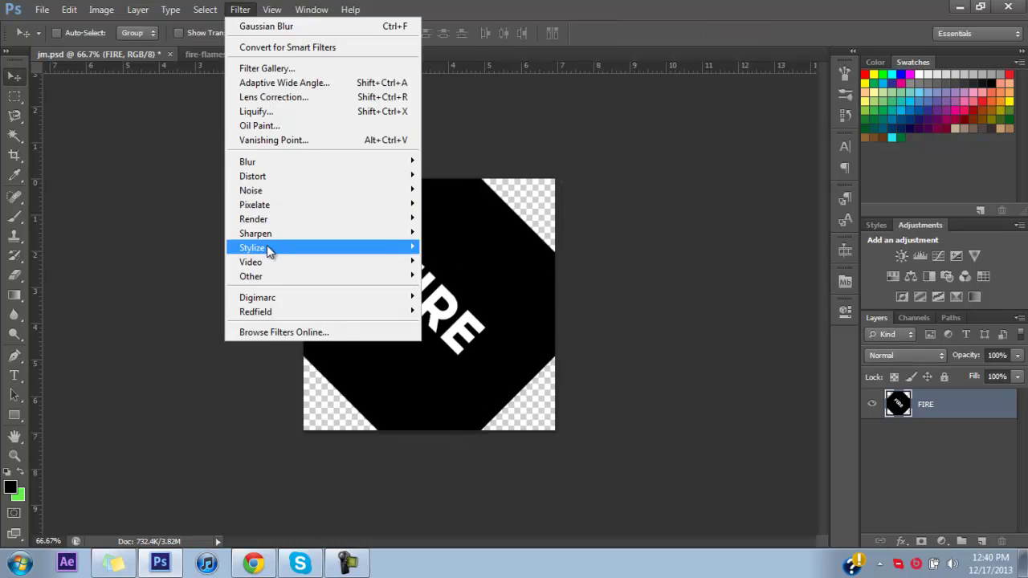
mouse_move(271, 249)
left_click(458, 346)
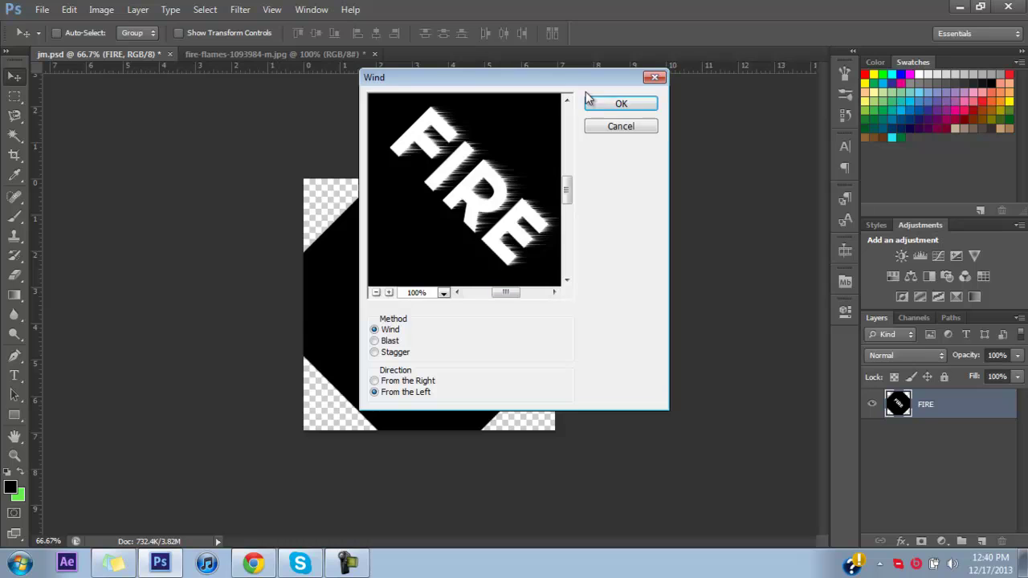
left_click(625, 128)
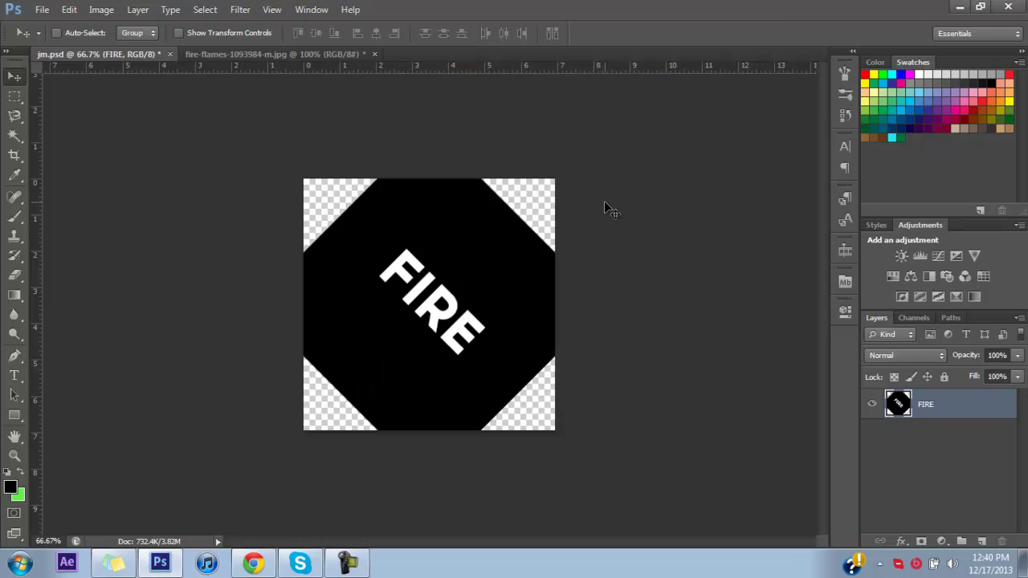
key("ctrl+z")
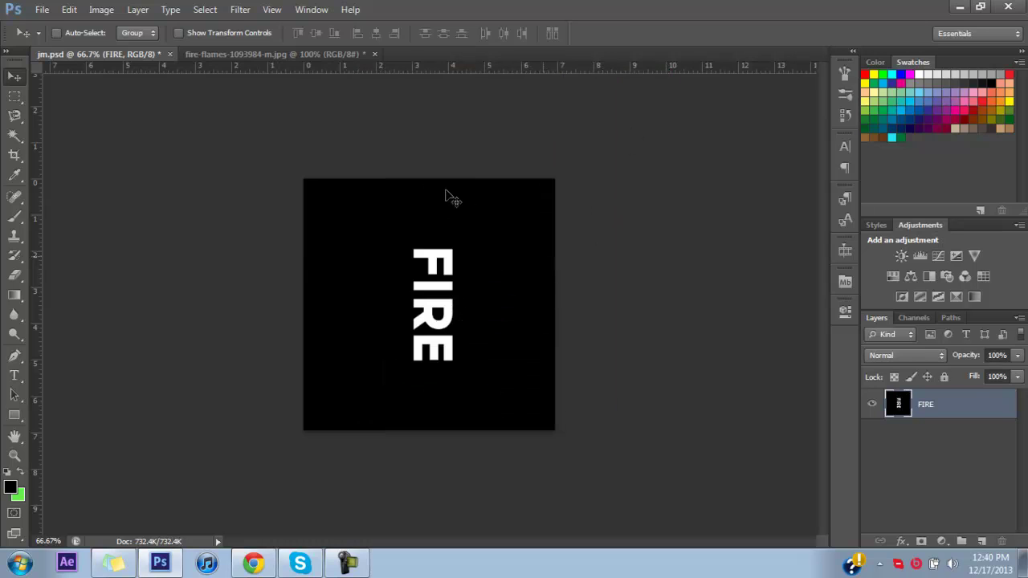
Apply the Wind filter from the left, then repeat it with Ctrl+F for longer streaks.
left_click(254, 15)
mouse_move(262, 250)
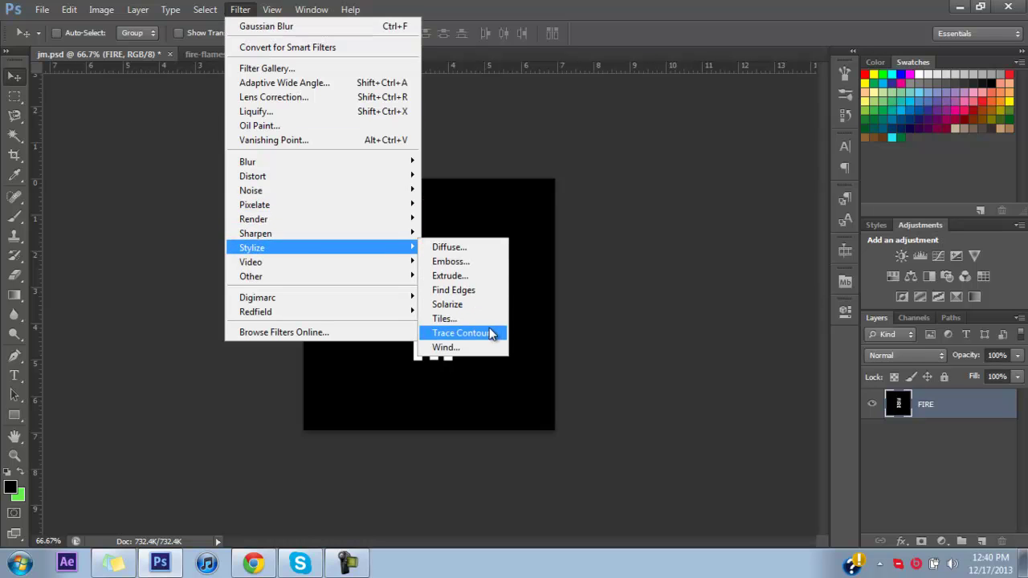
left_click(489, 347)
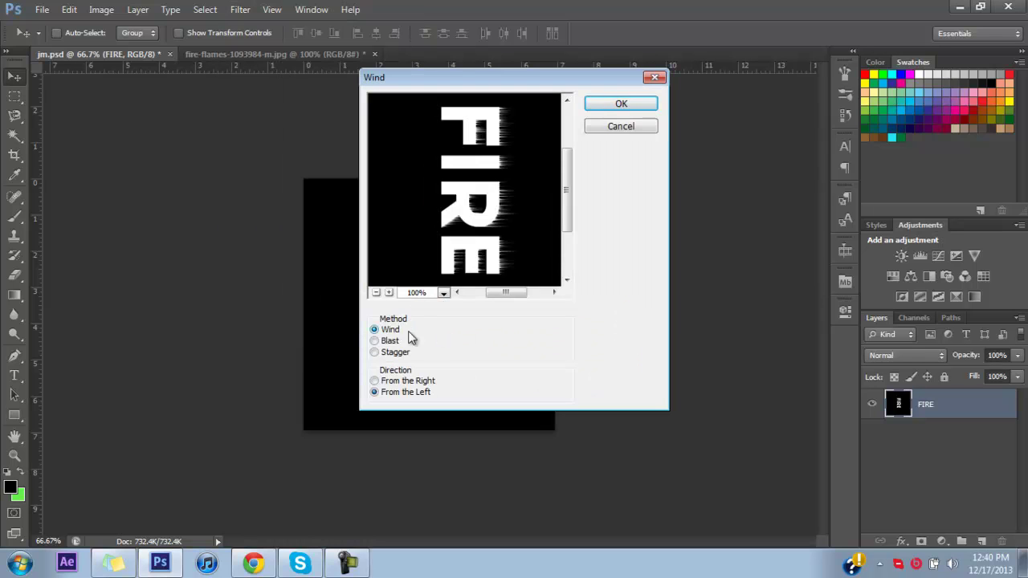
key("Return")
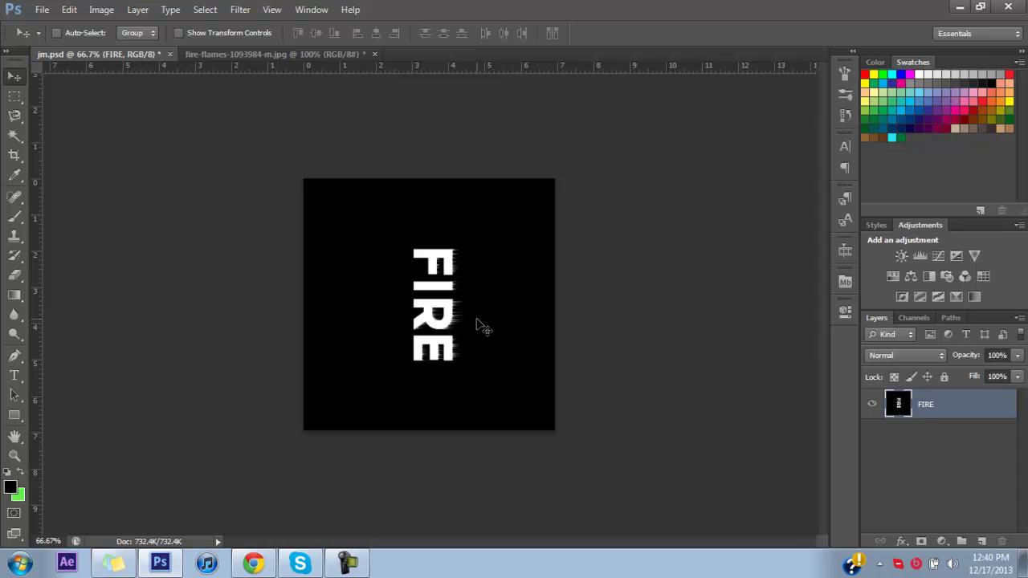
key("ctrl+f")
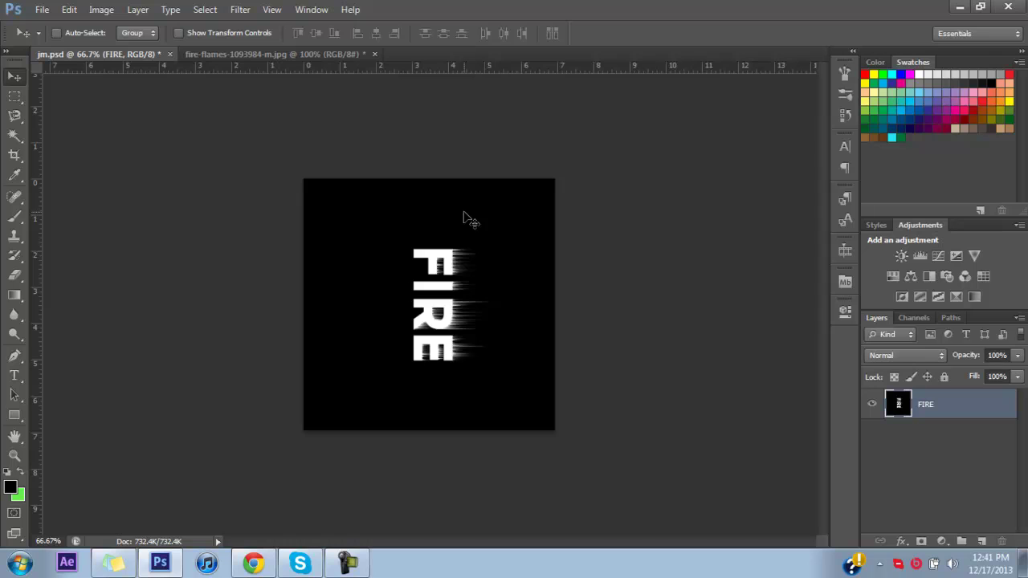
Zoom in and apply a Ripple distortion of Medium size and 30% amount to the FIRE text.
key("ctrl+plus")
left_click(240, 9)
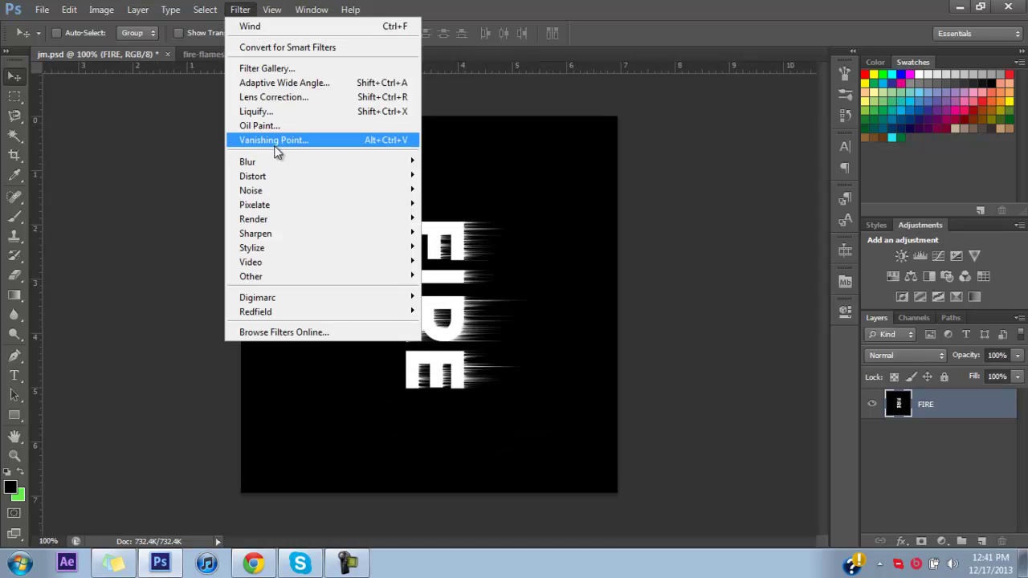
mouse_move(275, 175)
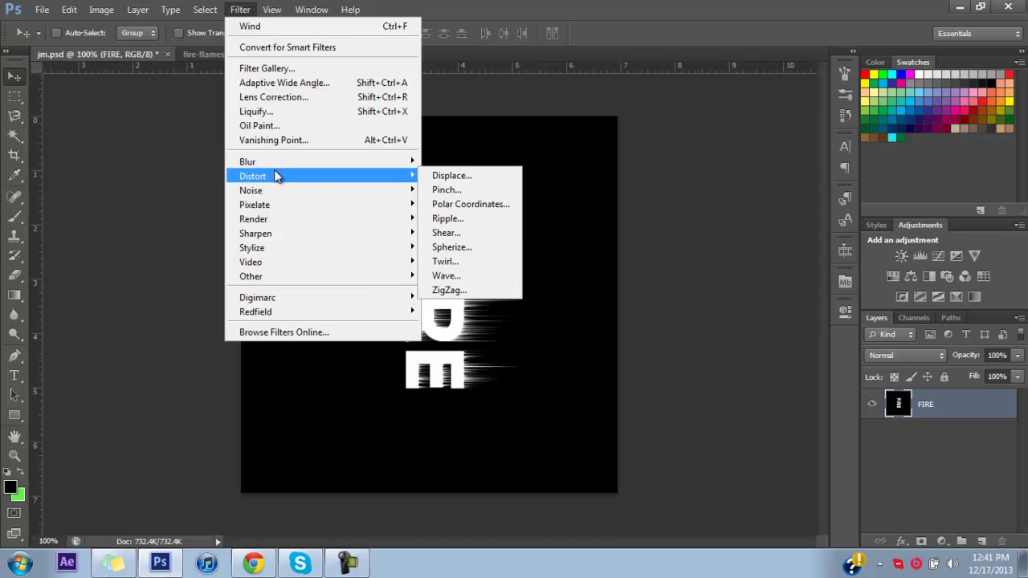
left_click(447, 219)
left_click(635, 356)
left_click(594, 389)
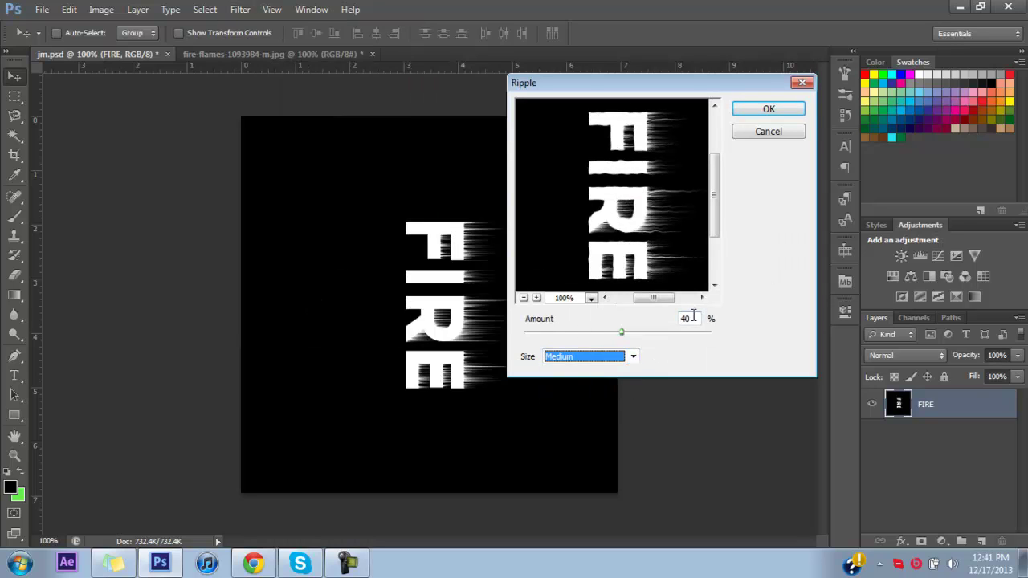
double_click(693, 317)
type("30")
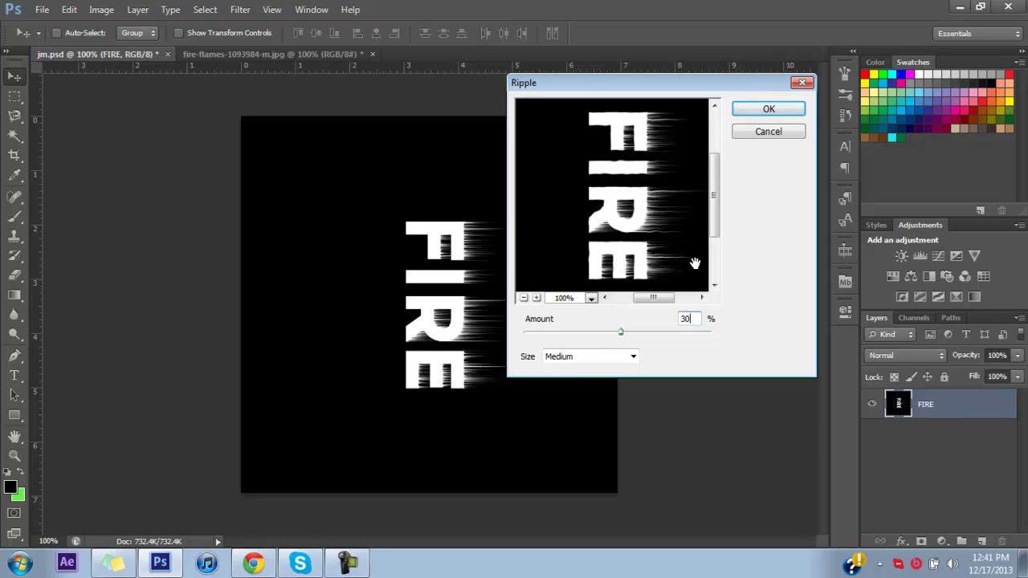
key("Return")
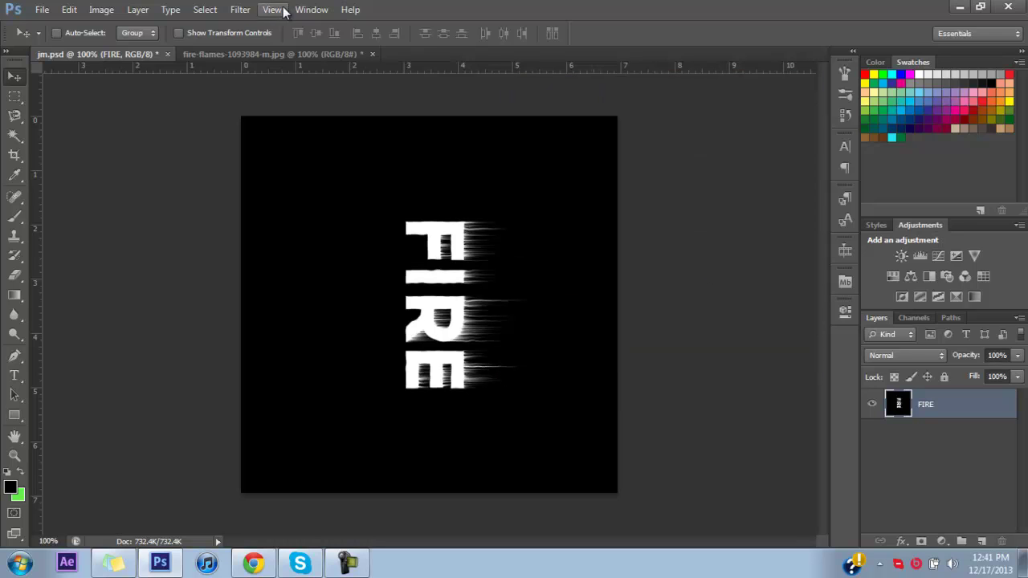
left_click(242, 9)
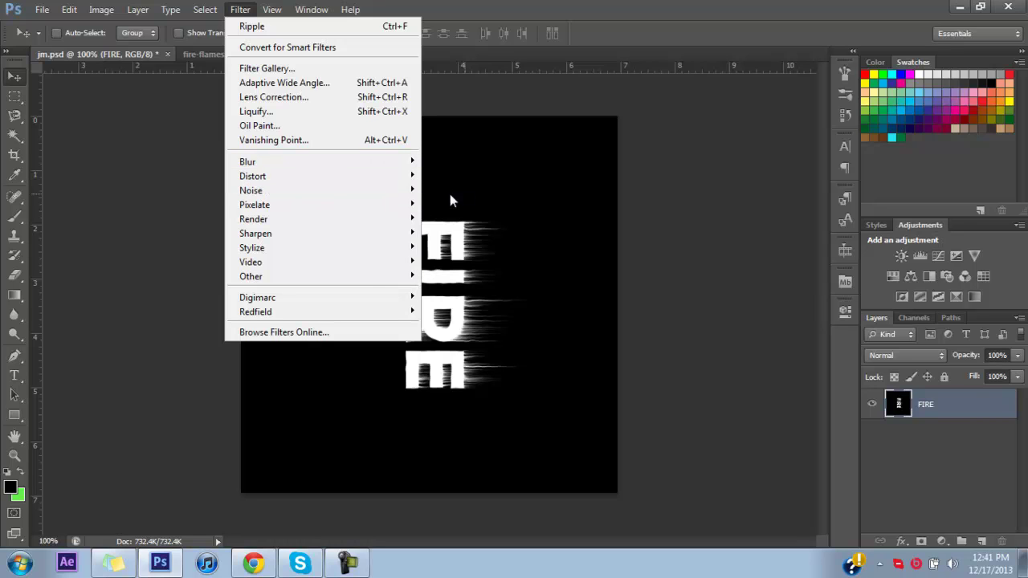
Apply a second Ripple with Large size, its amount set to 40 then nudged down to 28%.
left_click(459, 220)
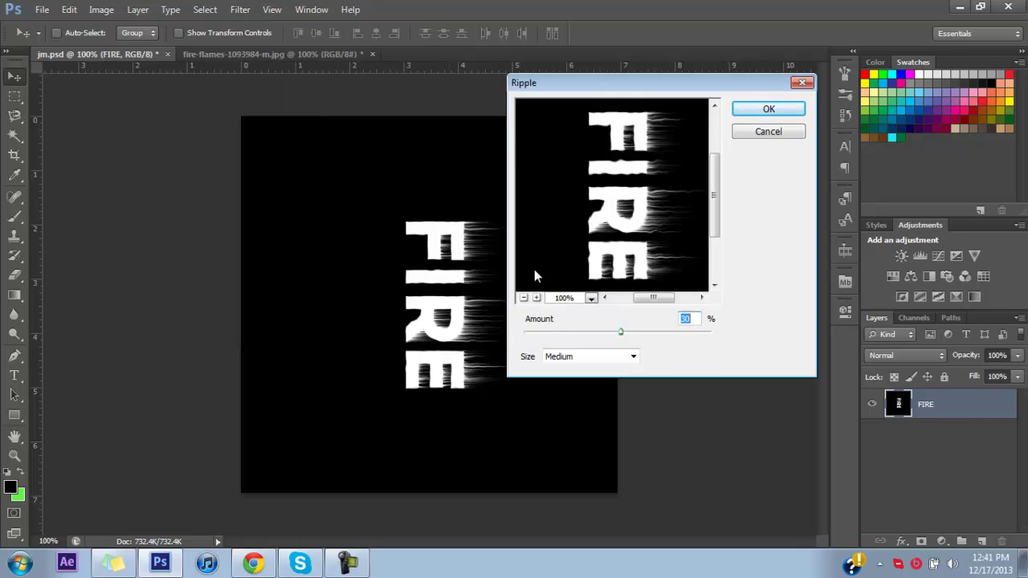
left_click(633, 357)
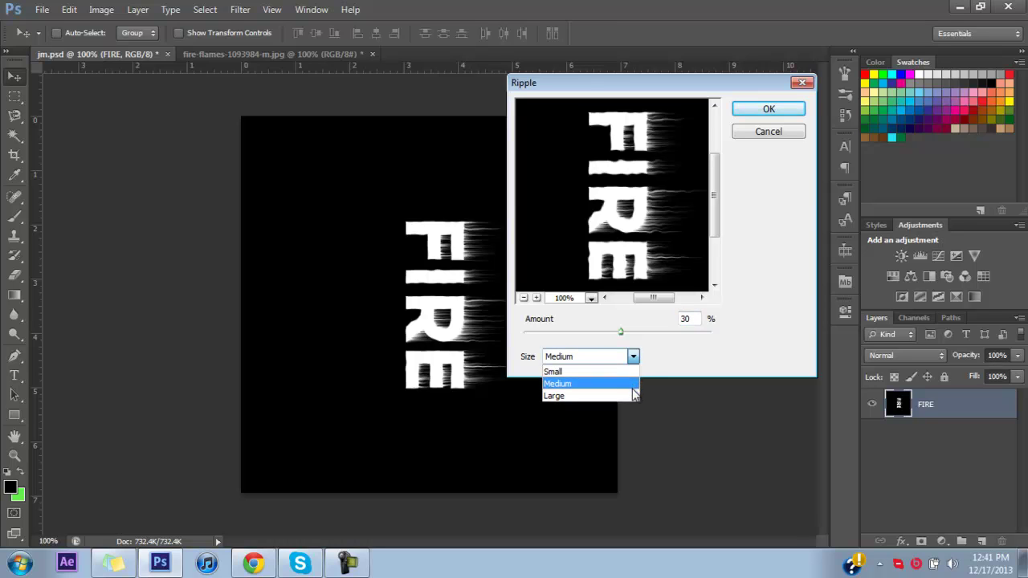
left_click(578, 394)
key("shift+Tab")
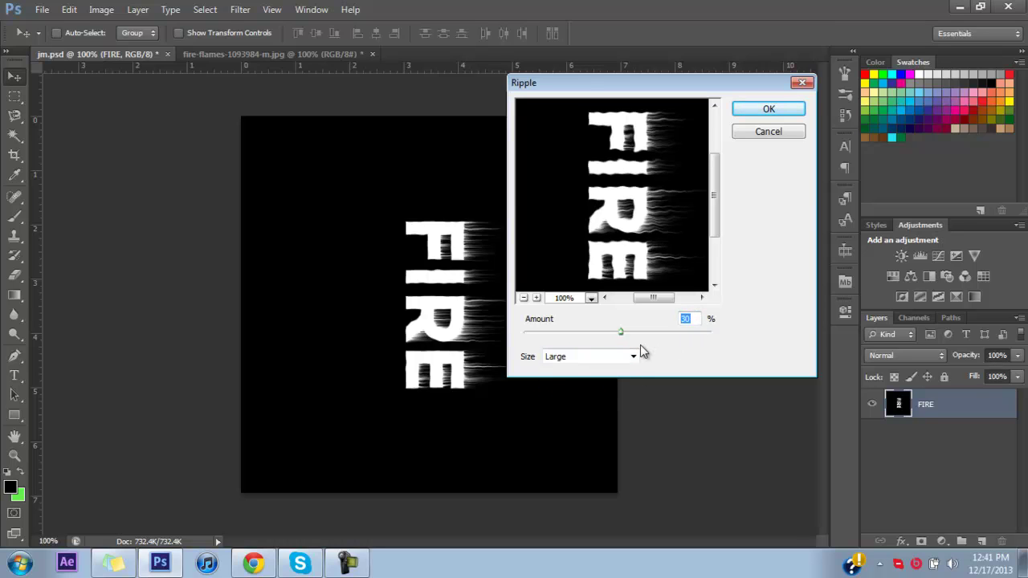
type("40")
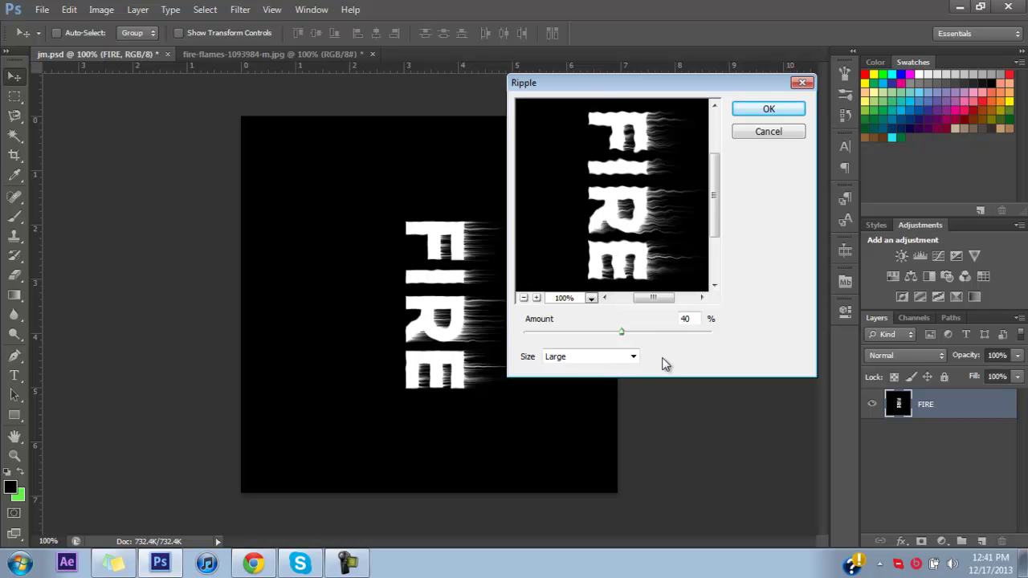
mouse_move(621, 331)
left_mouse_down()
mouse_move(613, 334)
mouse_move(620, 333)
left_mouse_up()
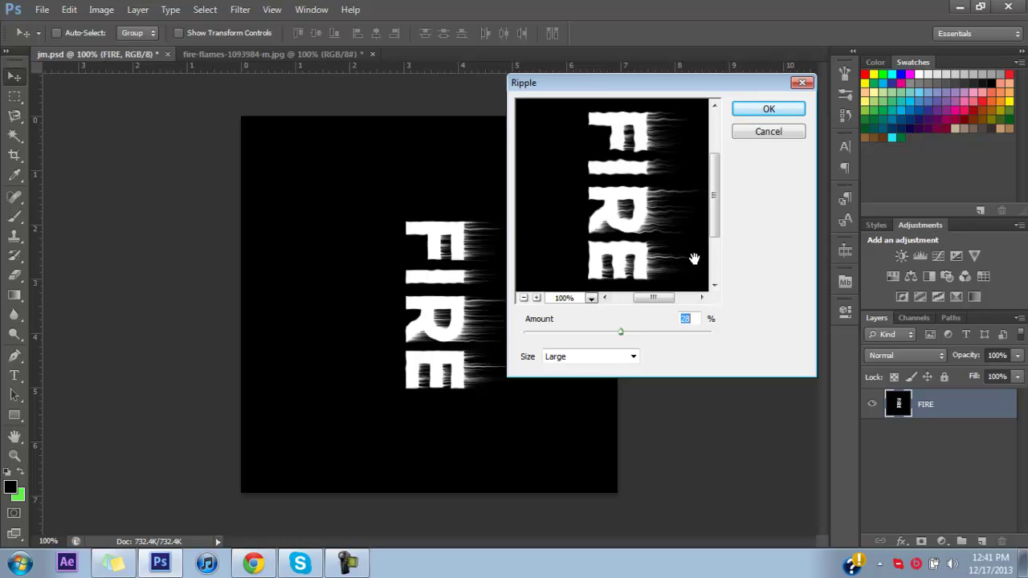
key("Return")
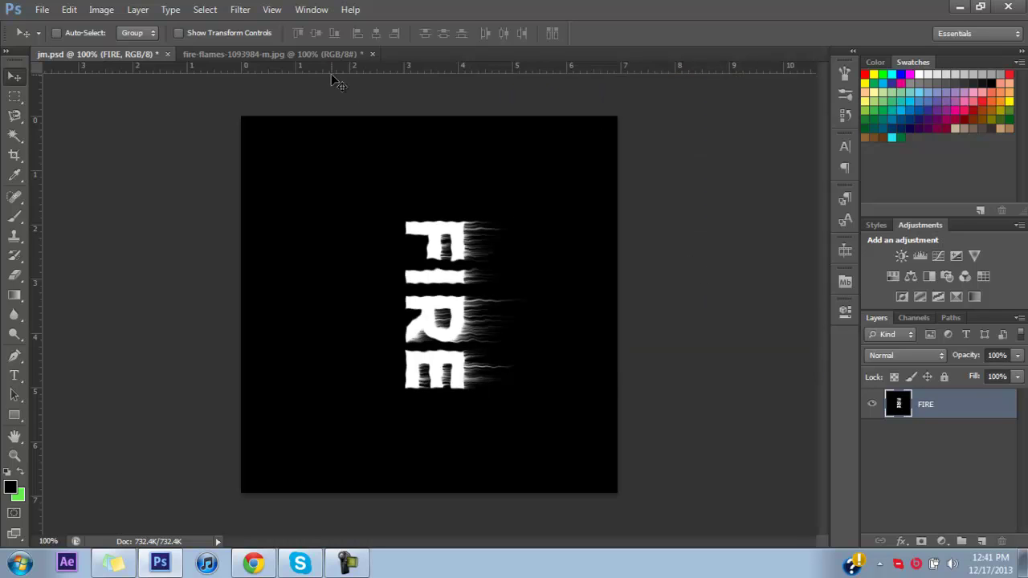
Apply a Gaussian Blur with a 0.8-pixel radius to the rippled FIRE layer.
left_click(242, 10)
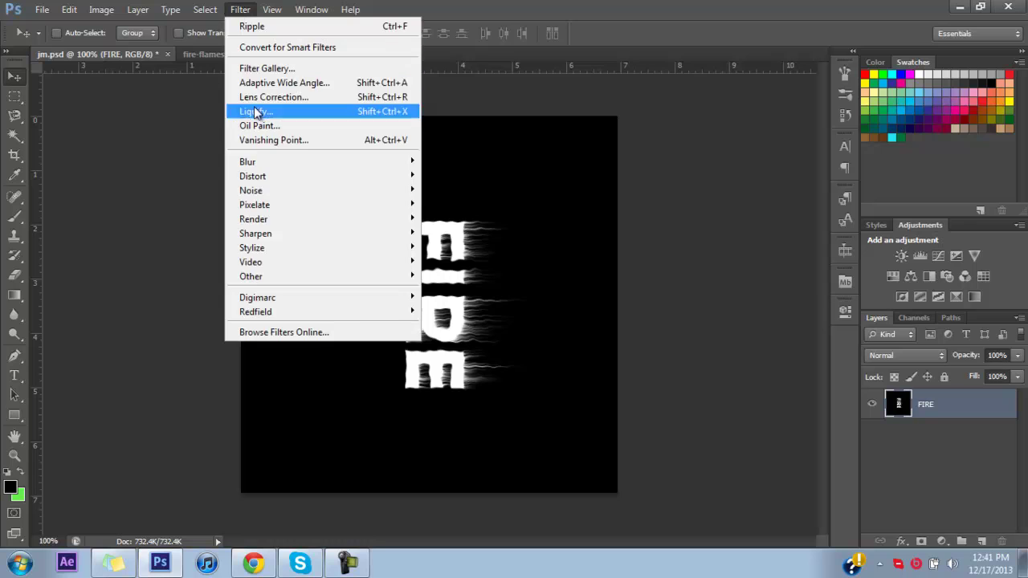
mouse_move(253, 162)
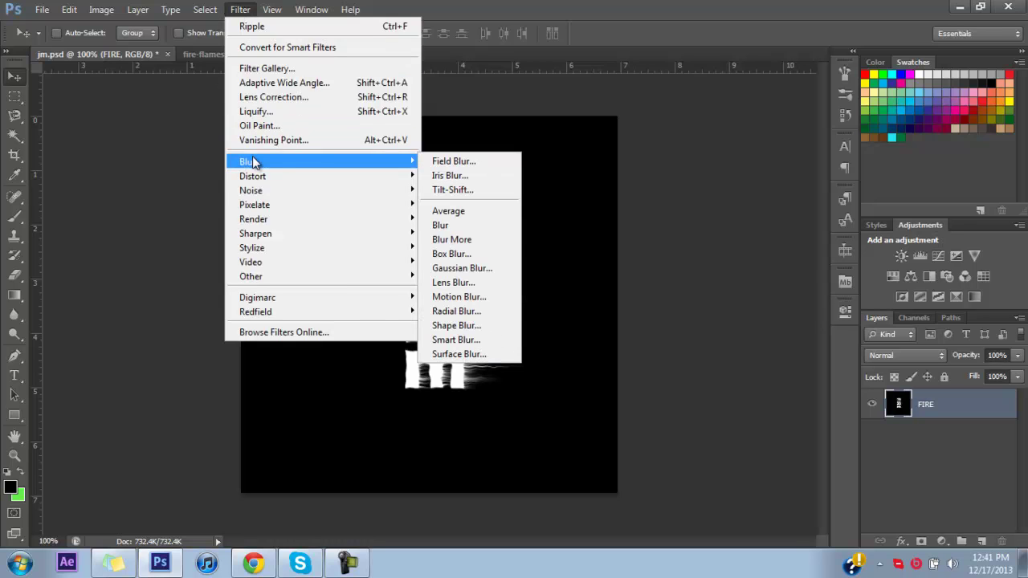
left_click(461, 268)
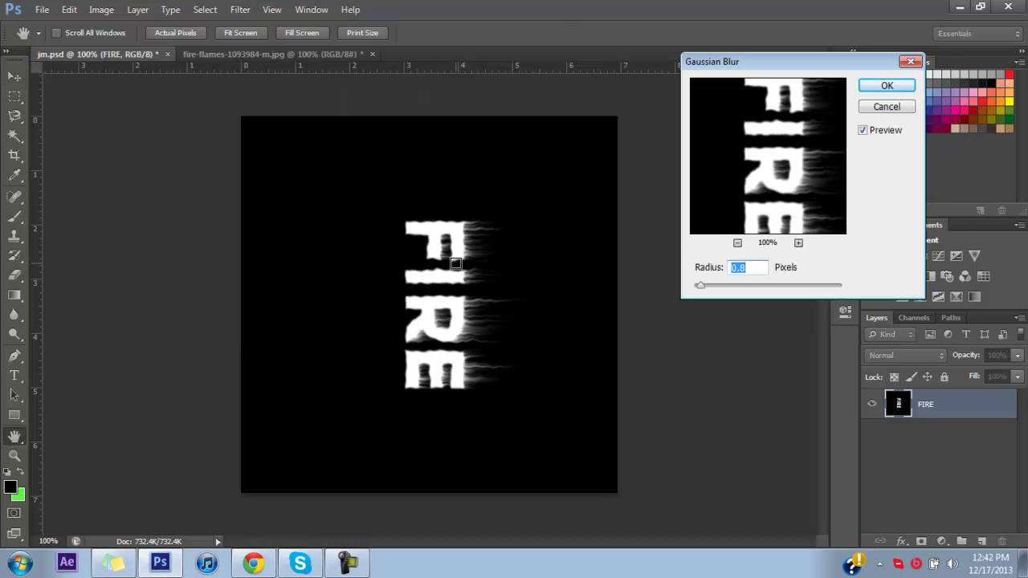
left_click(897, 88)
key("ctrl+t")
key("Escape")
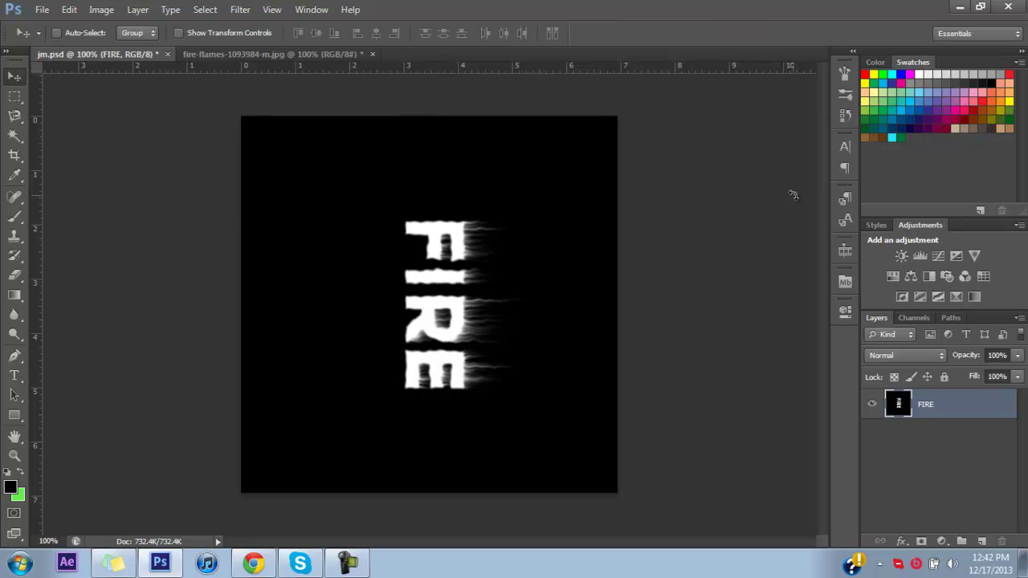
Rotate the canvas 90° counter-clockwise so the flame streaks rise above the letters.
left_click(108, 11)
mouse_move(156, 153)
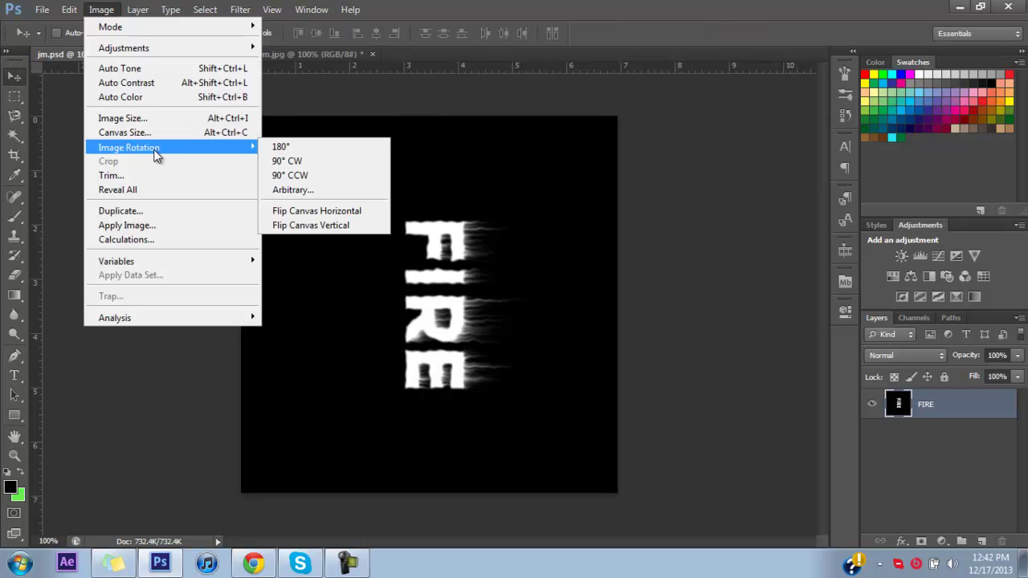
left_click(301, 181)
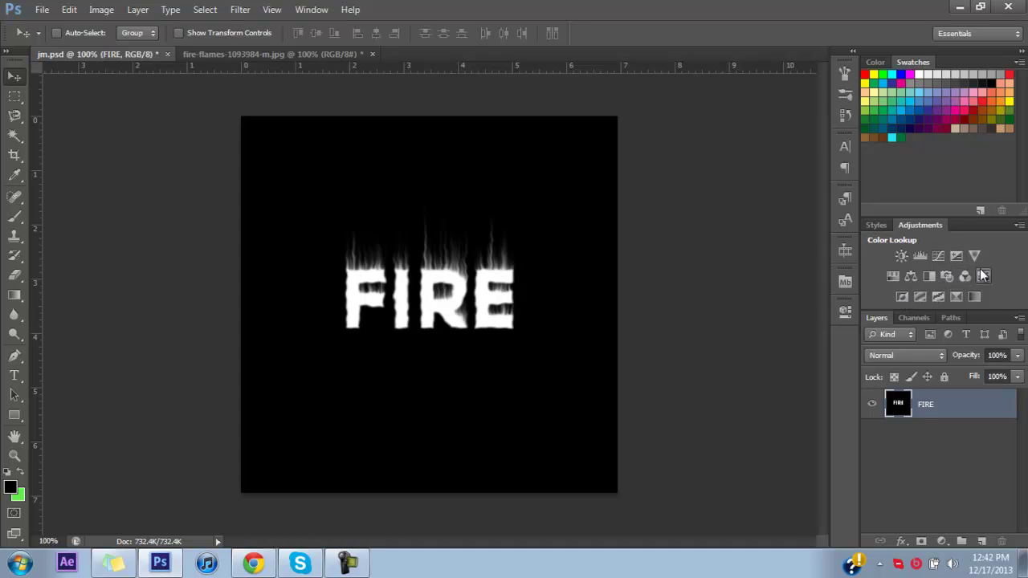
Add a Levels adjustment layer with input levels 10, 1.70 and 206.
left_click(920, 255)
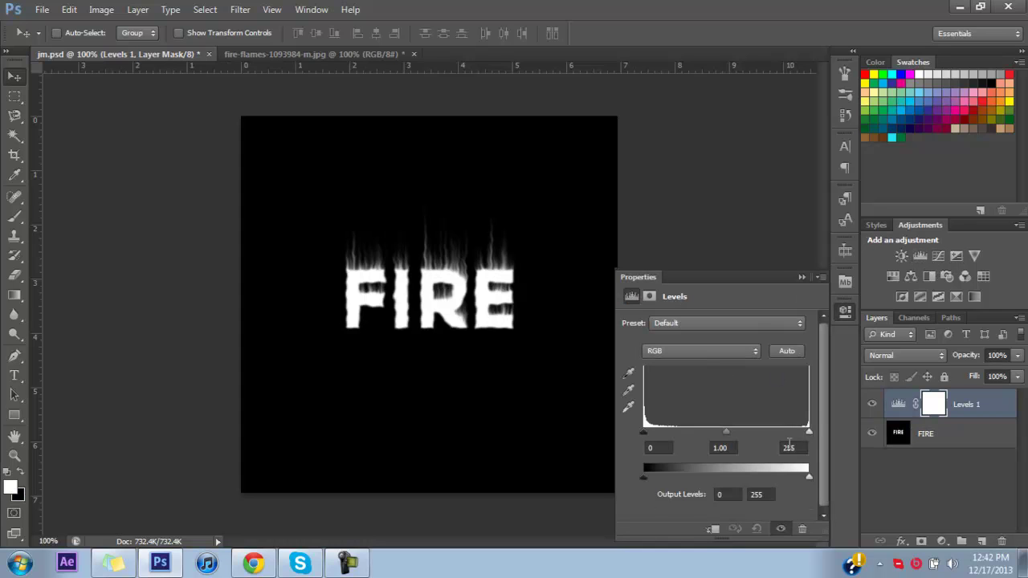
mouse_move(809, 476)
left_mouse_down()
mouse_move(781, 477)
mouse_move(793, 478)
left_mouse_up()
left_click_drag(802, 477, 805, 476)
left_click_drag(727, 431, 695, 431)
left_click_drag(807, 432, 777, 433)
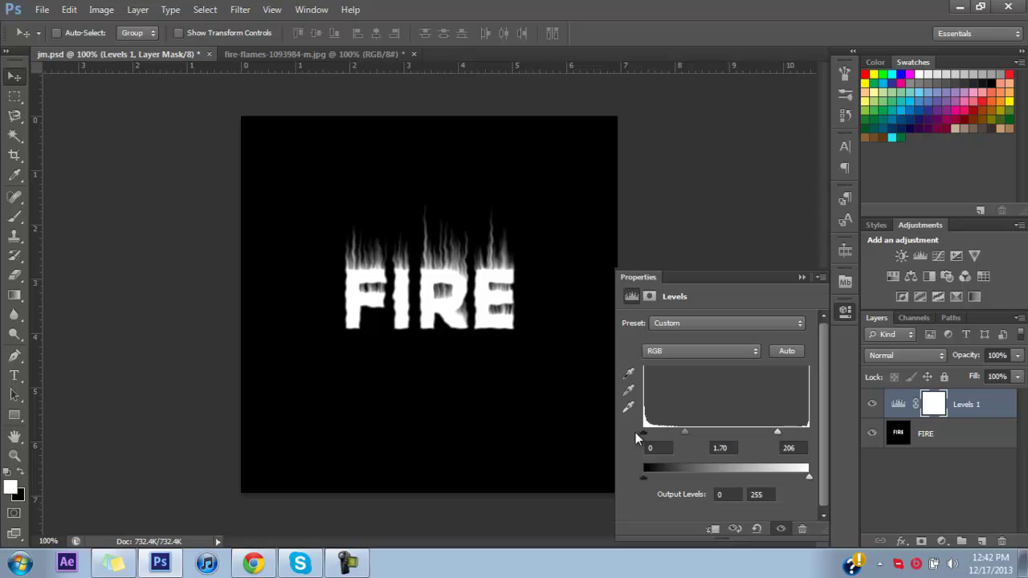
left_click_drag(644, 432, 647, 433)
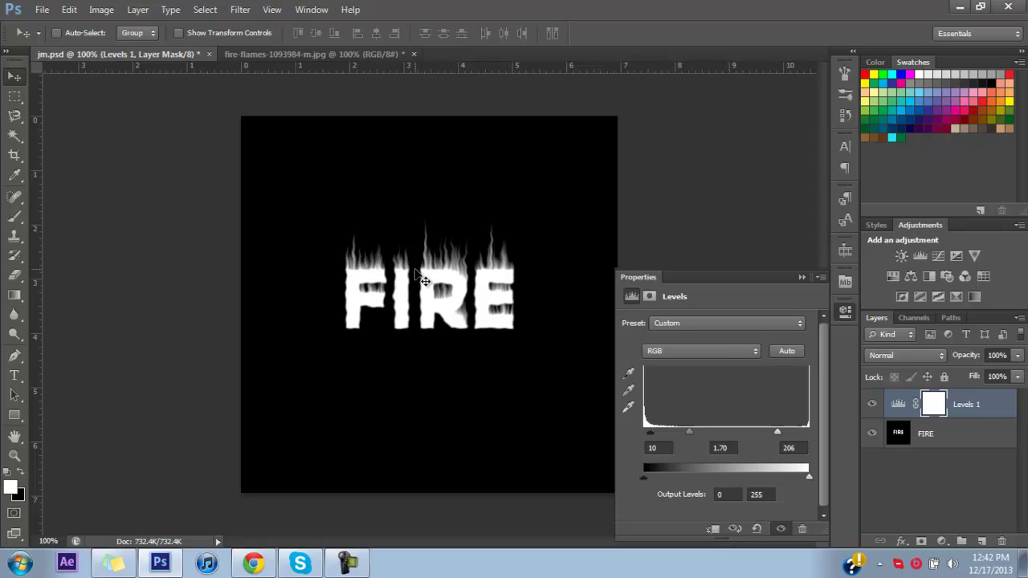
left_click(802, 277)
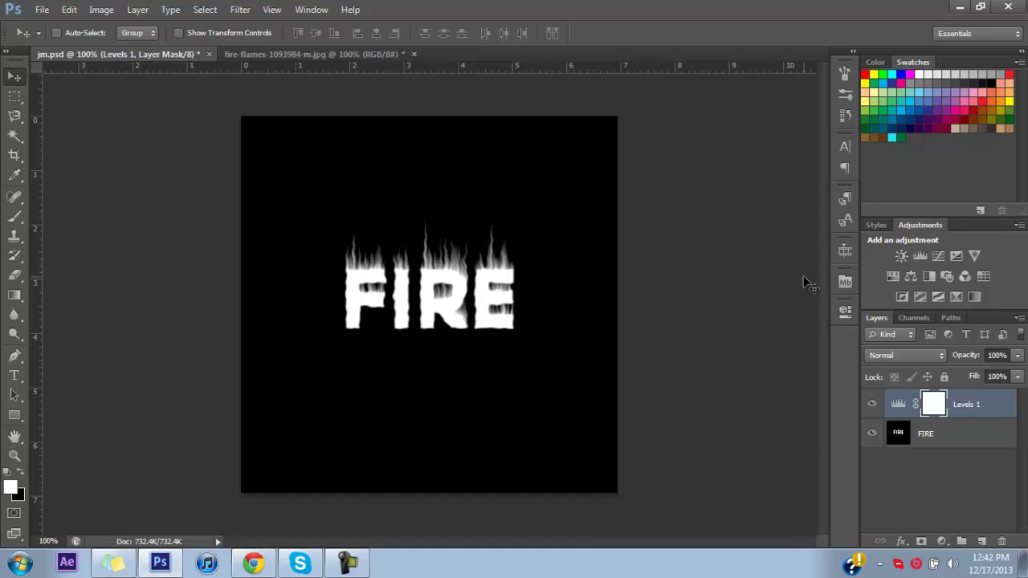
Select the FIRE layer in the Layers panel, then bring up the Image menu's adjustments.
left_click(117, 11)
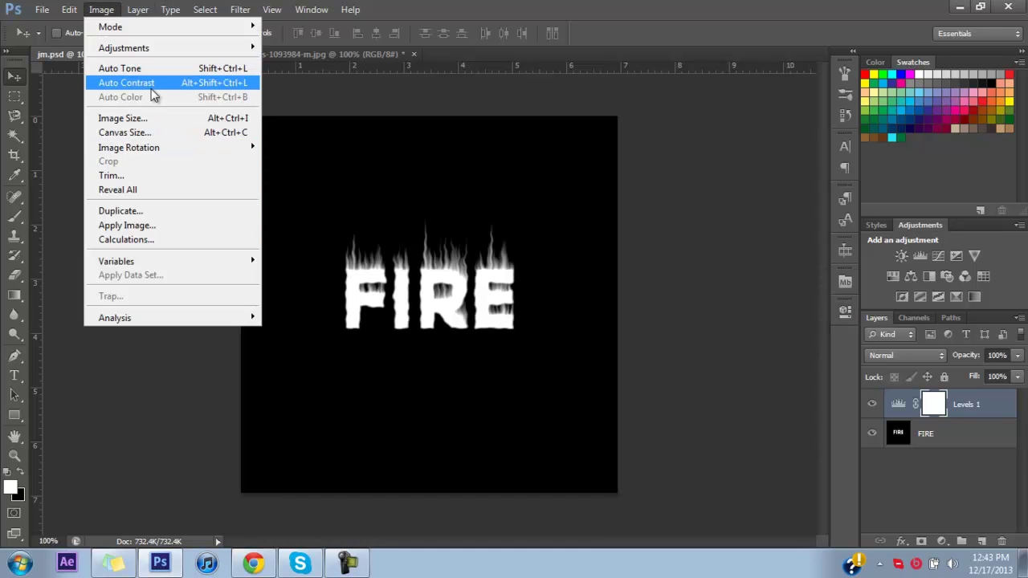
mouse_move(140, 15)
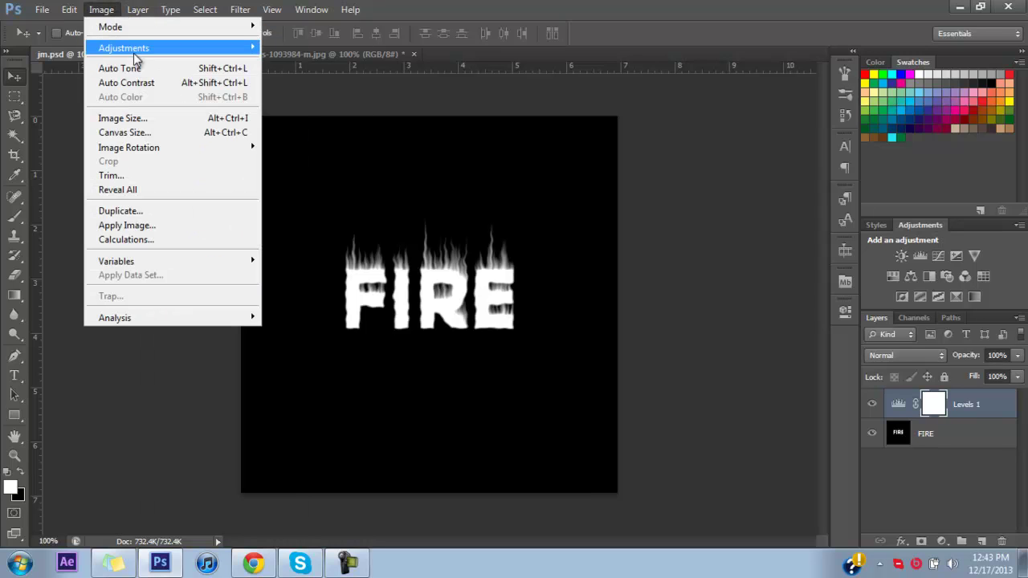
mouse_move(134, 59)
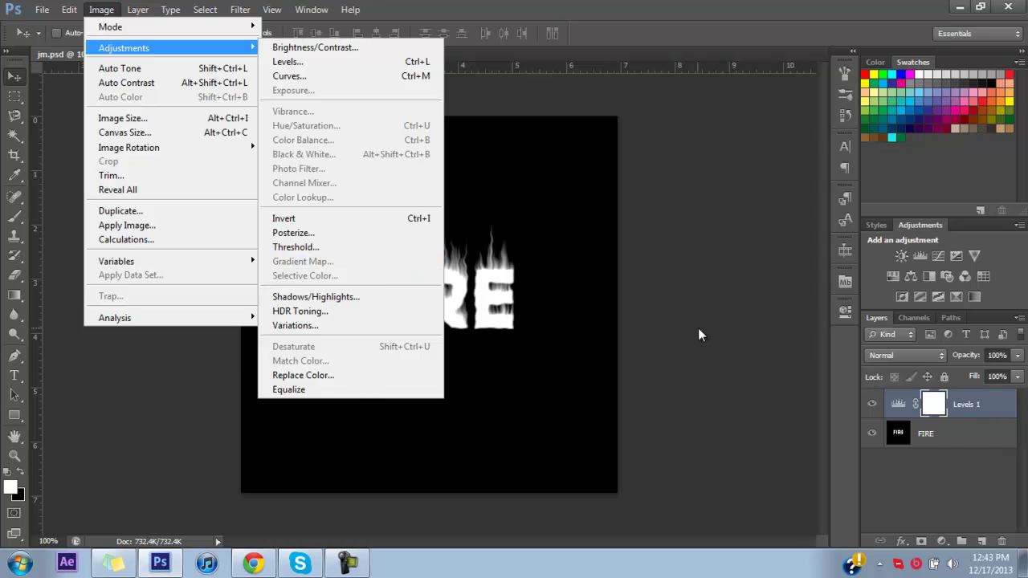
left_click(963, 443)
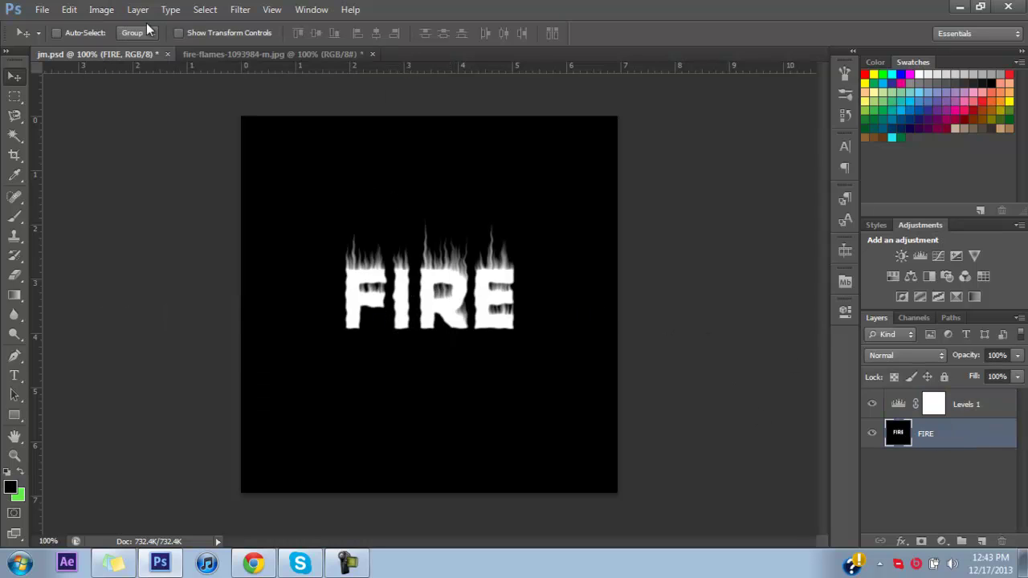
left_click(111, 8)
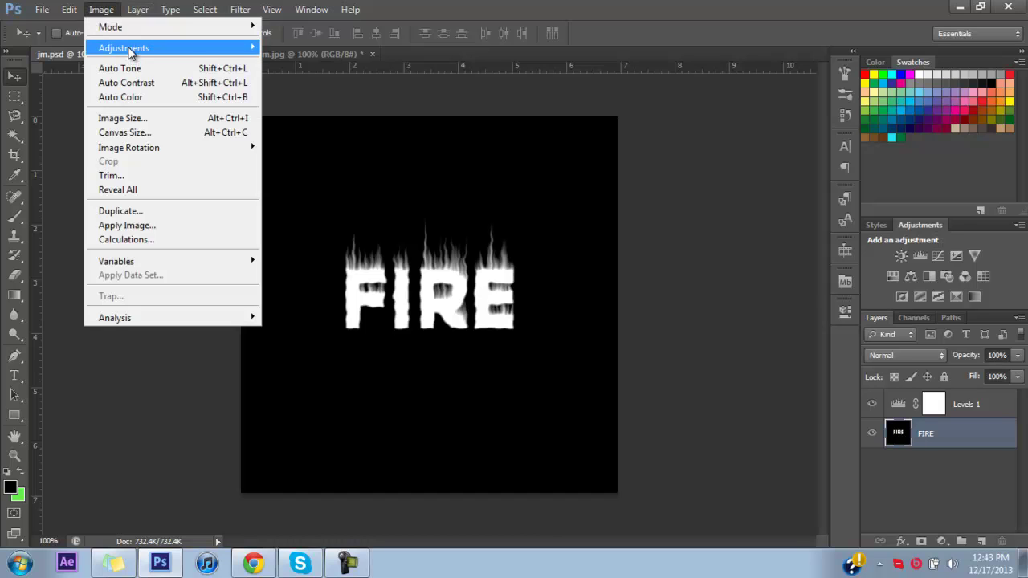
Apply Selective Color to Neutrals with Cyan -100, Magenta +14, Yellow +31, Black -2.
mouse_move(131, 47)
left_click(386, 277)
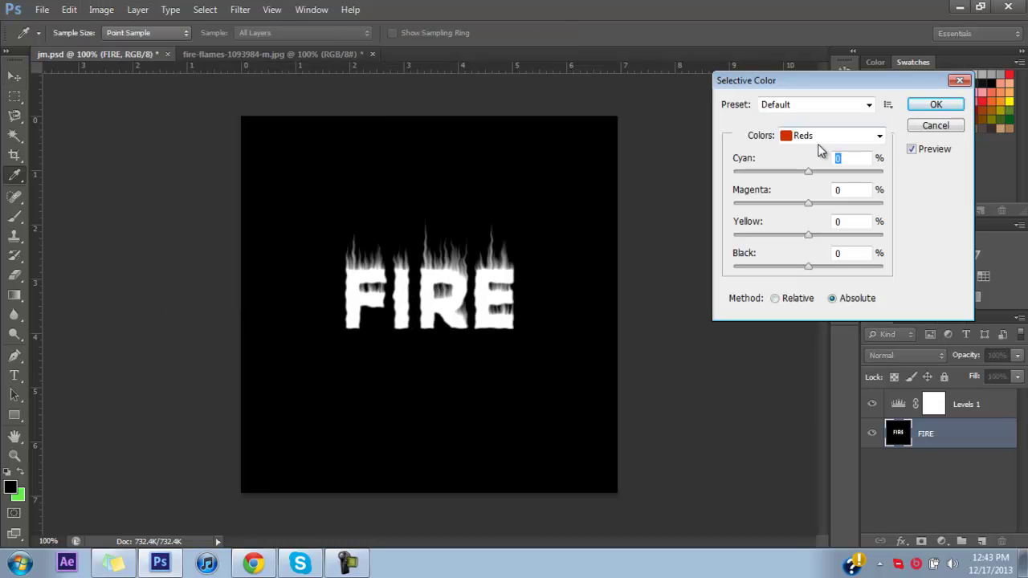
left_click(880, 135)
left_click(845, 251)
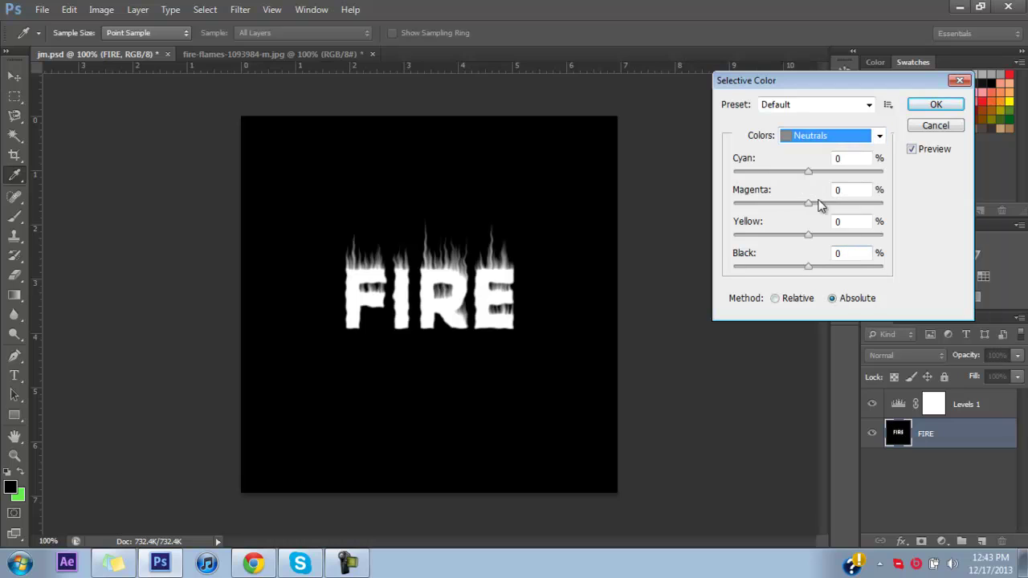
left_click_drag(808, 172, 745, 176)
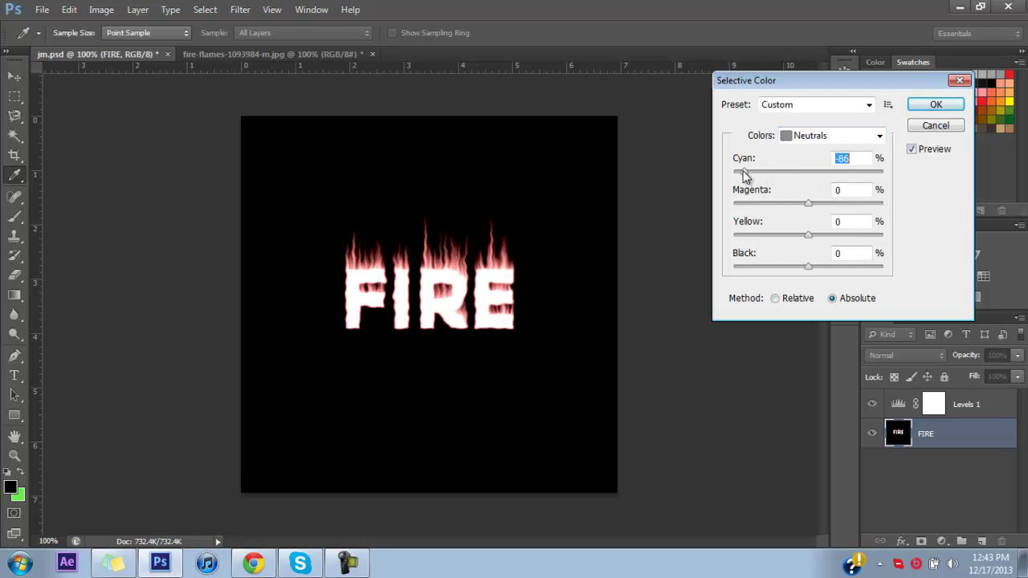
left_click_drag(810, 203, 809, 272)
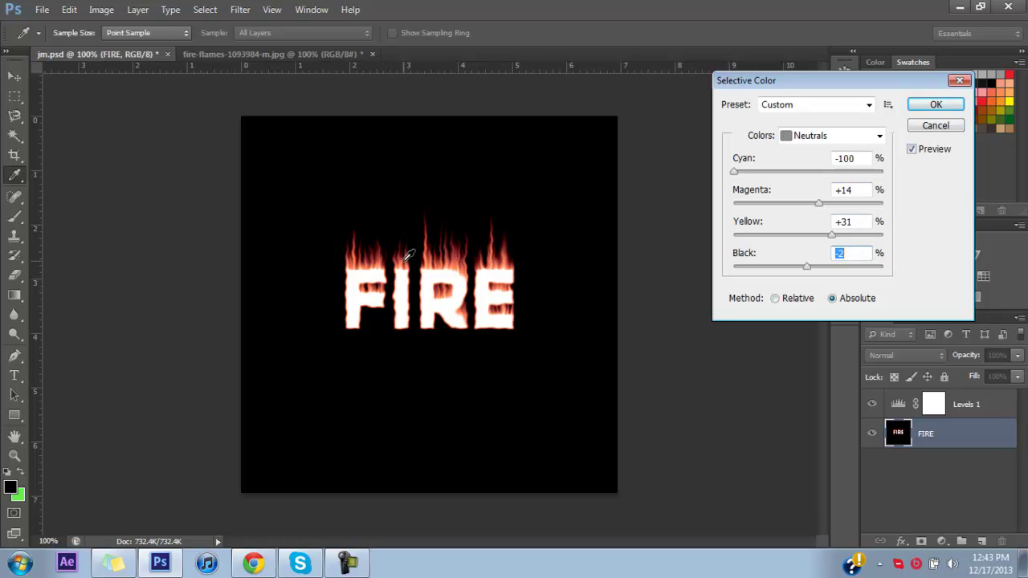
left_click(936, 105)
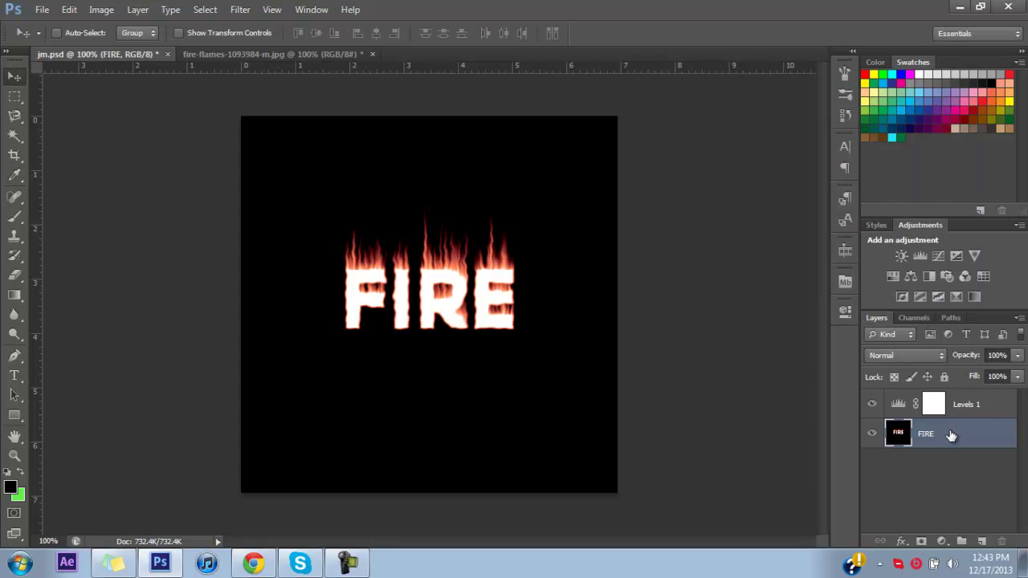
Add a Gradient Map adjustment layer with a red-pink preset and set its blend mode to Hue.
left_click(976, 296)
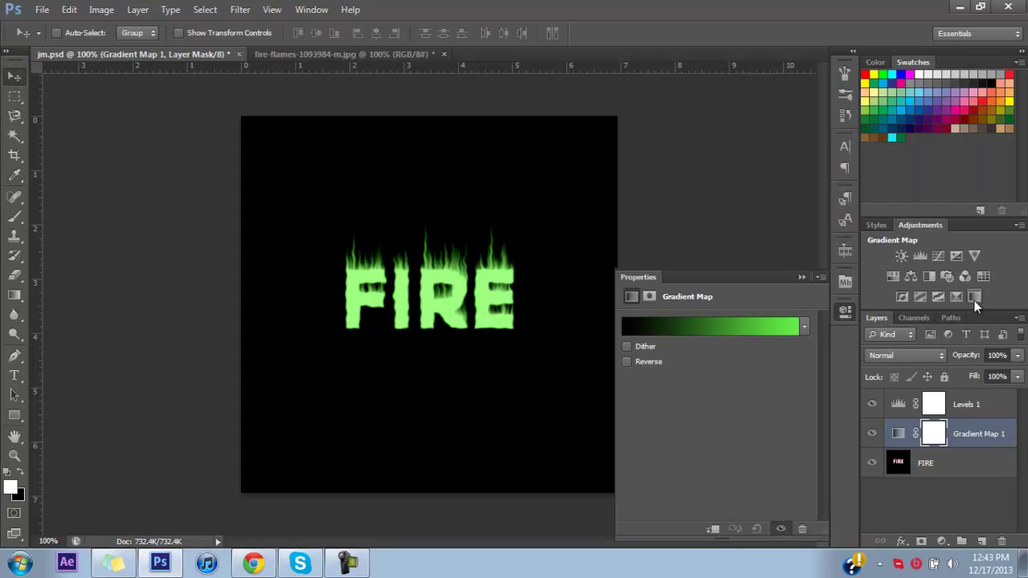
left_click(710, 334)
left_click(634, 221)
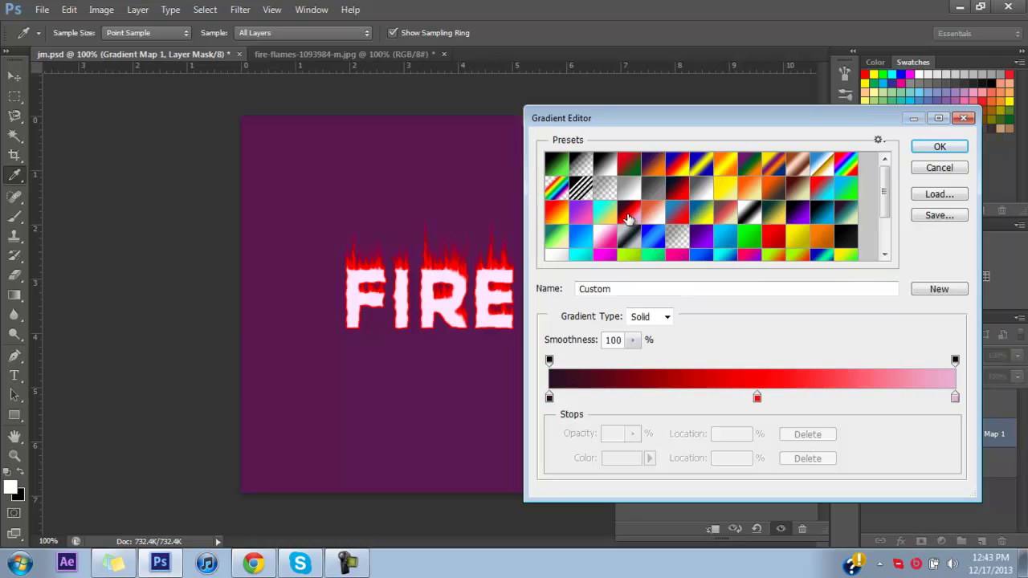
left_click(939, 146)
left_click(903, 355)
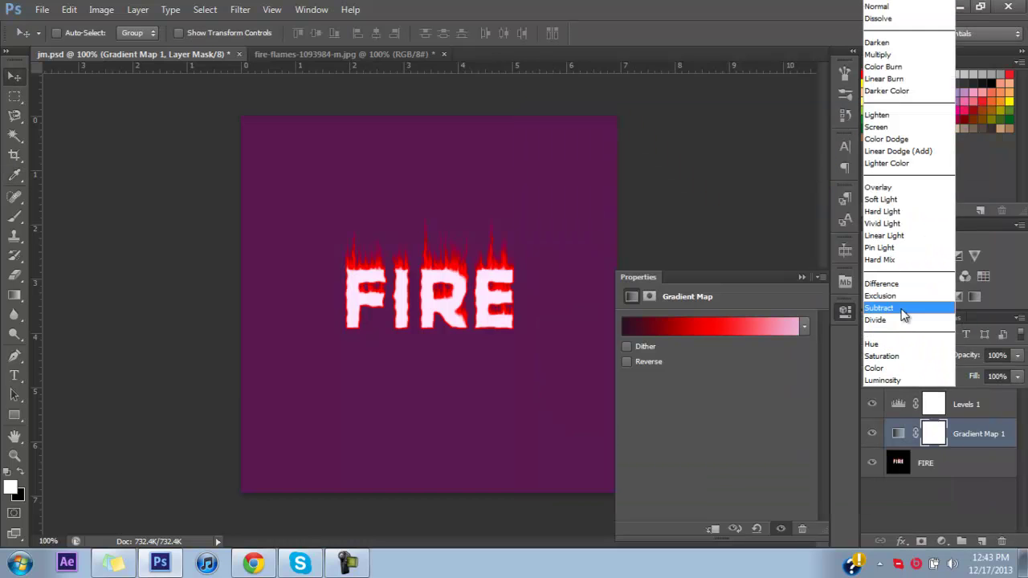
left_click(900, 340)
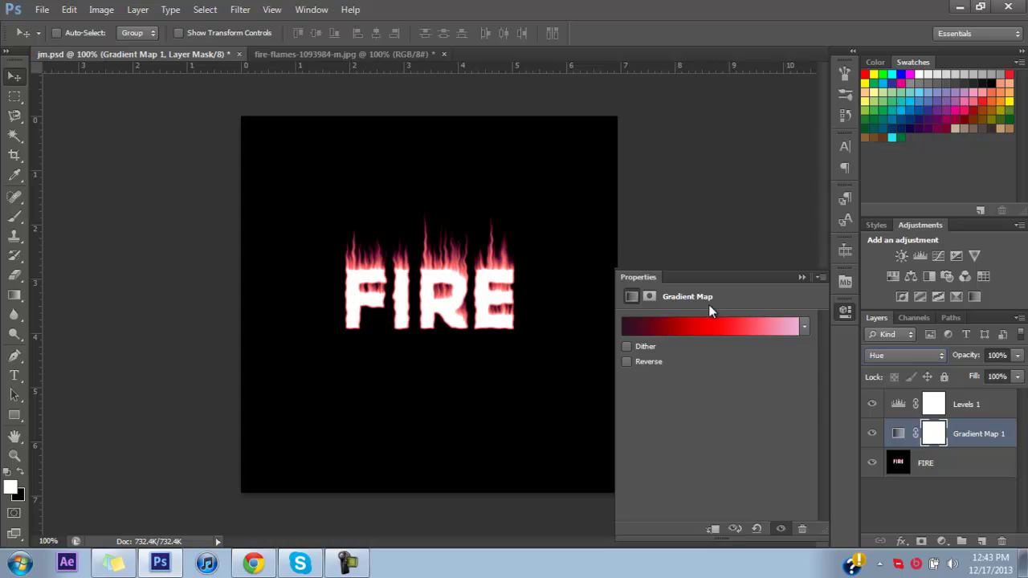
Try several gradient presets, then settle on the red-to-yellow gradient for the map.
left_click(704, 325)
left_click(755, 235)
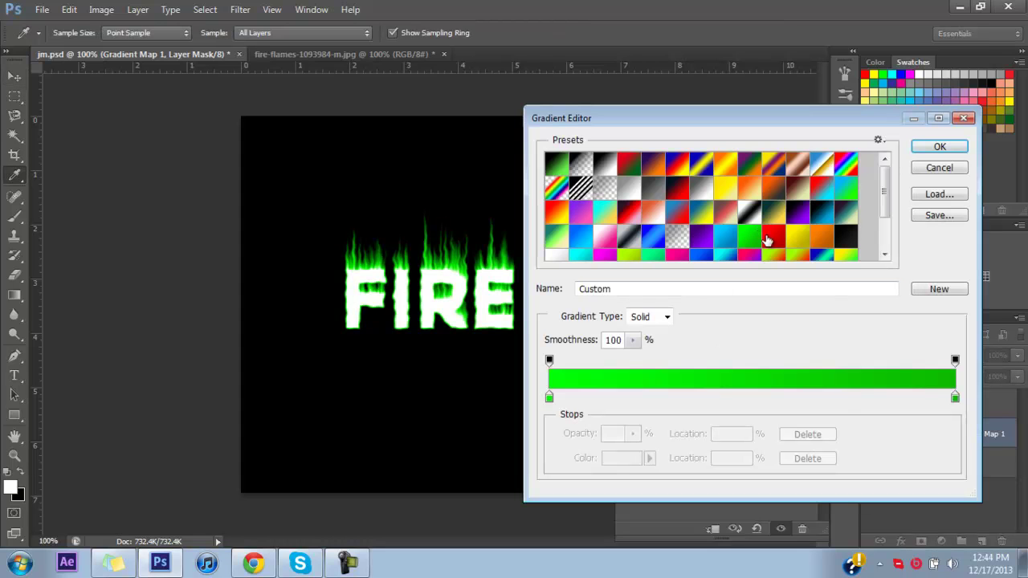
left_click(818, 216)
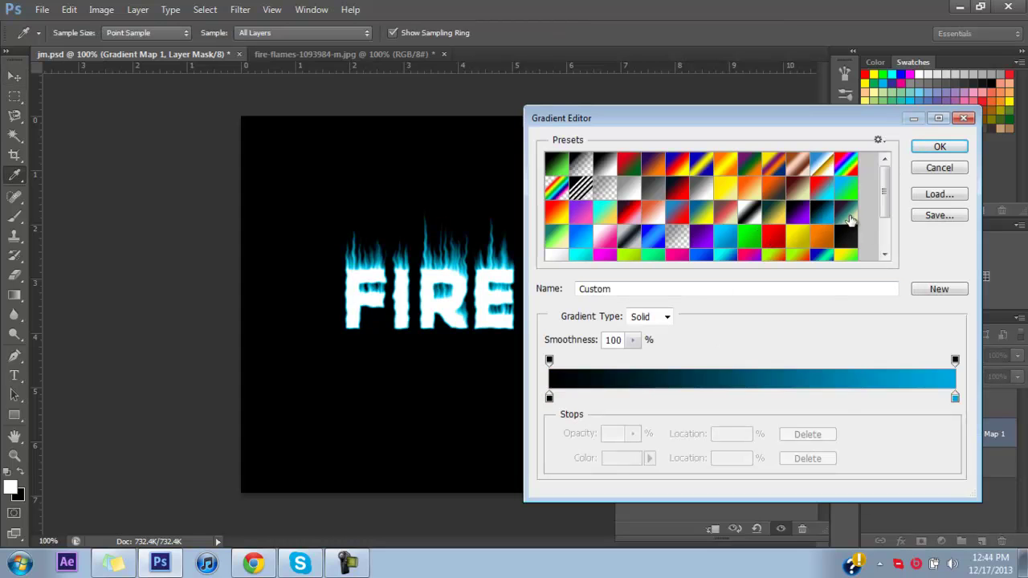
left_click(848, 217)
left_click(775, 237)
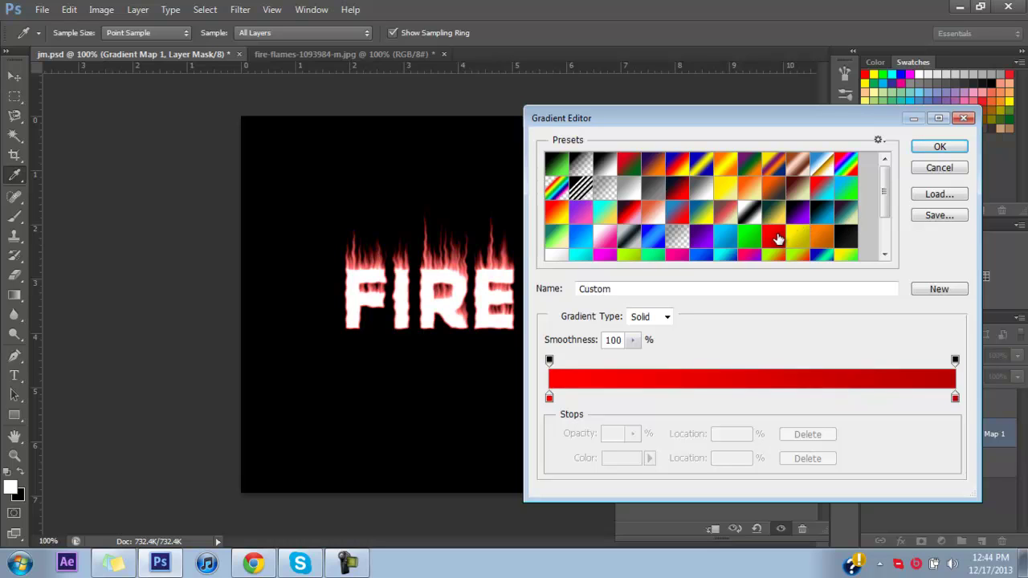
left_click(556, 213)
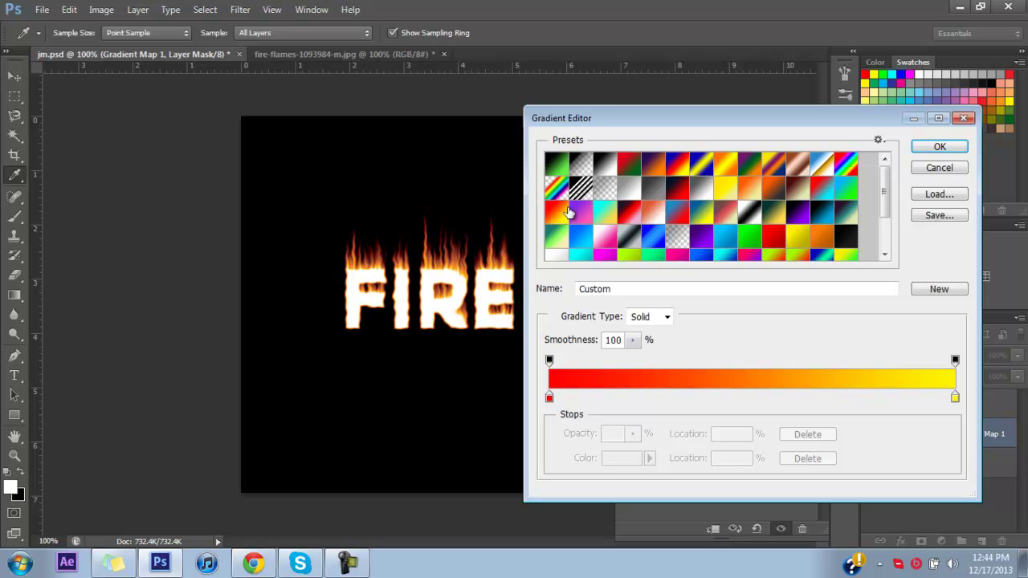
left_click(941, 146)
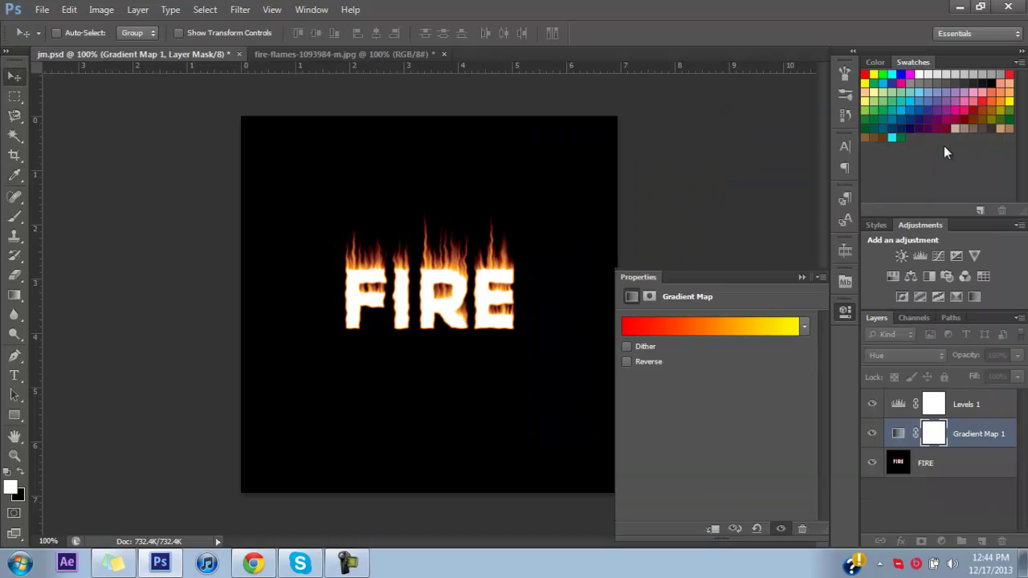
In the flame photo, hide the Blue and Red channels and load Green as a selection.
left_click(800, 277)
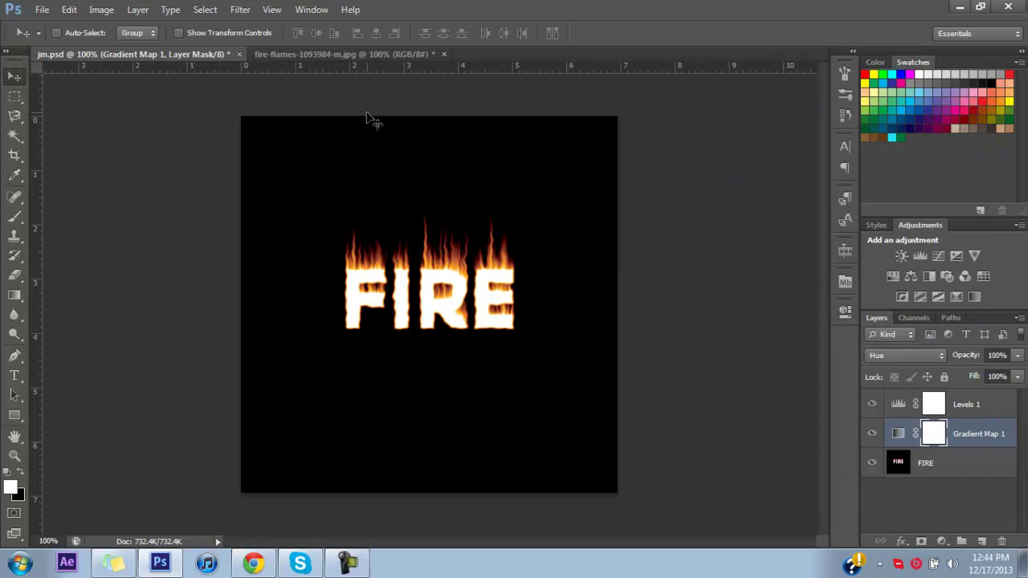
left_click(294, 50)
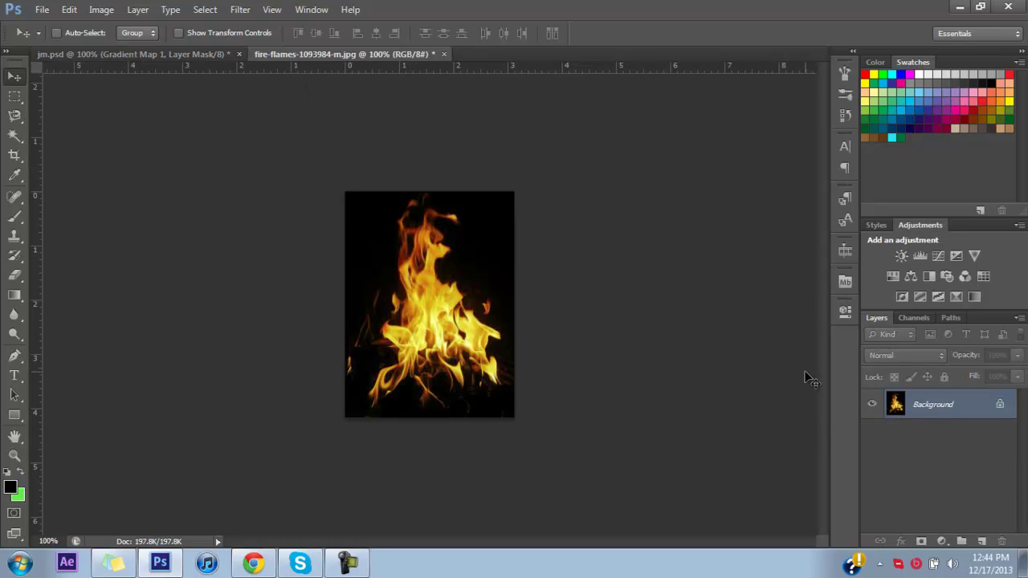
left_click(926, 317)
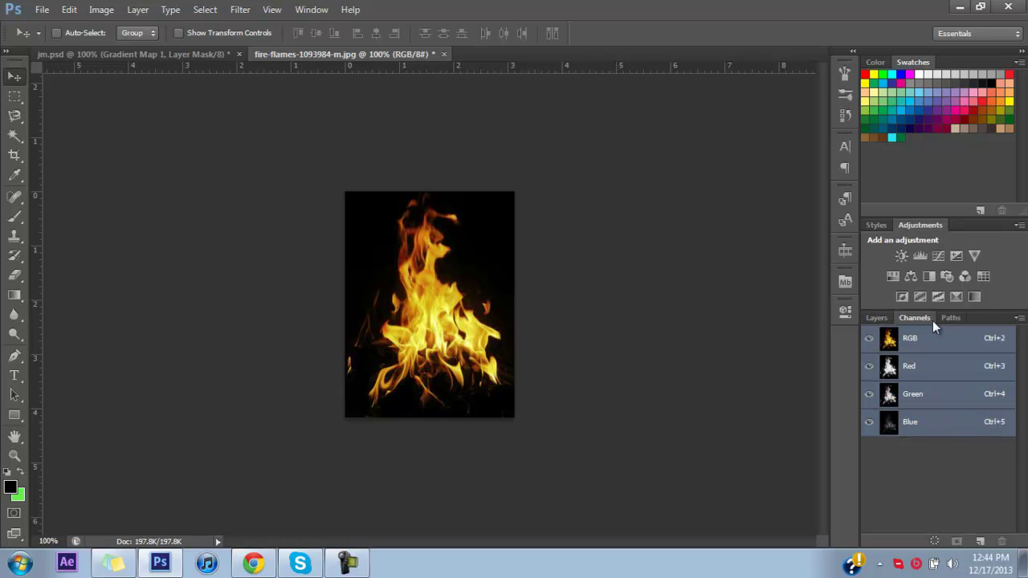
left_click(872, 421)
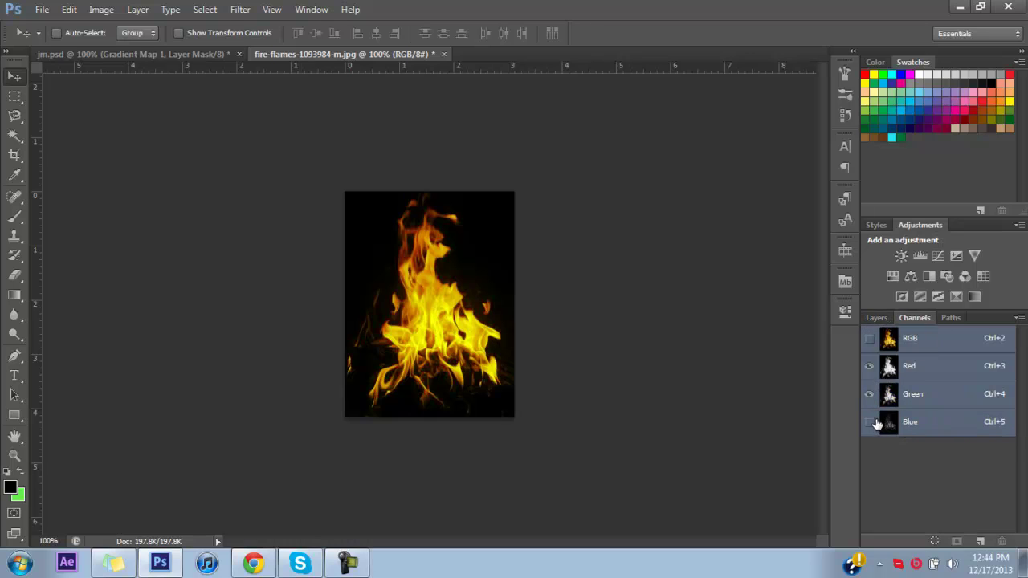
left_click(868, 365)
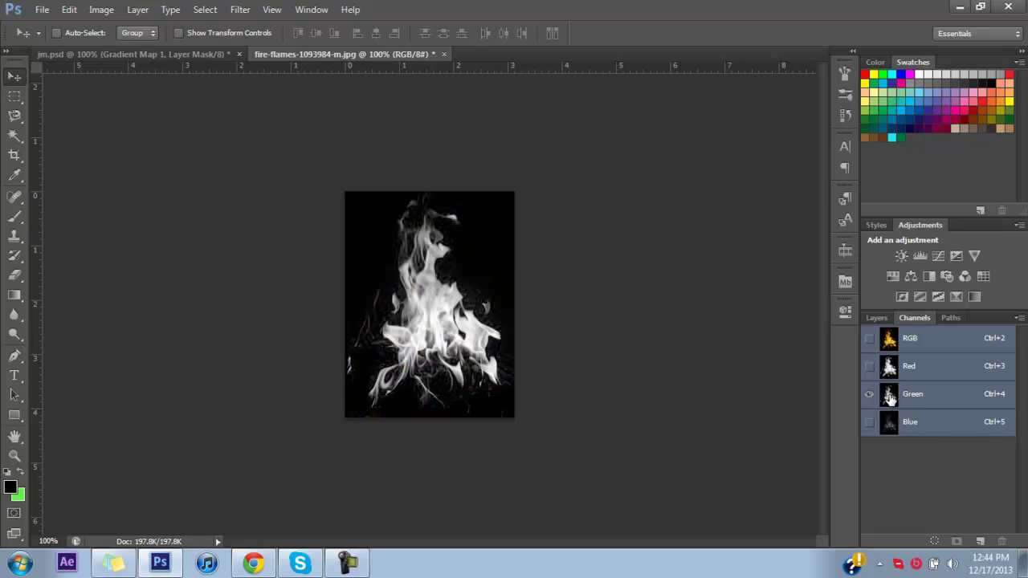
left_click_drag(889, 396, 934, 541)
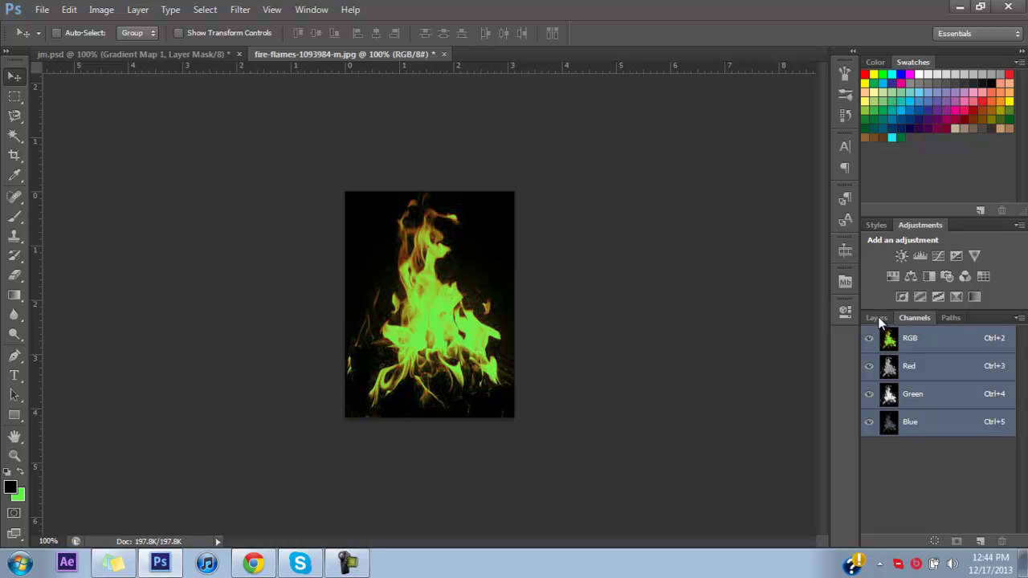
Paste the yellow flames as a layer and move it into jm.psd beneath Gradient Map 1.
left_click(876, 317)
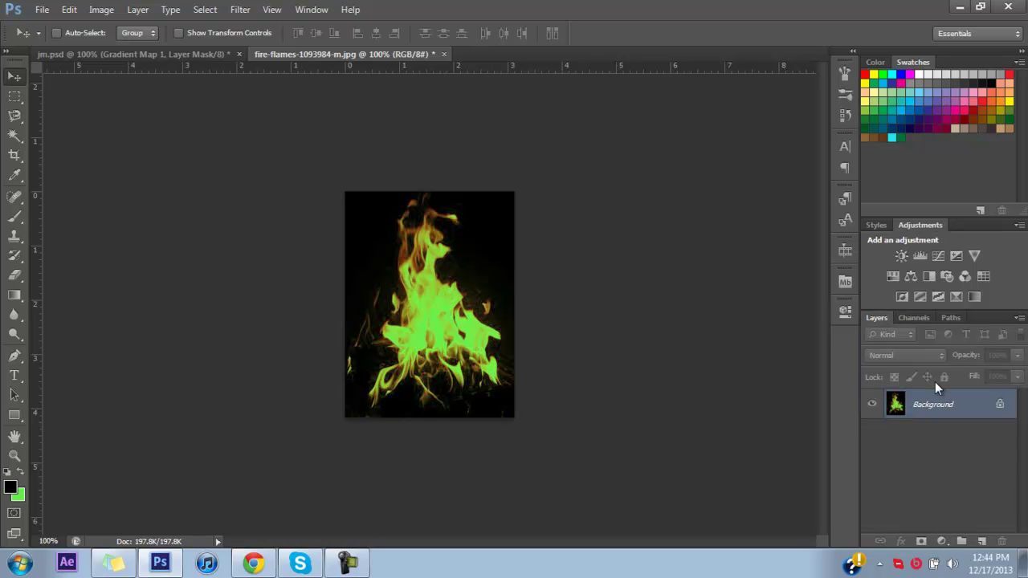
key("ctrl+v")
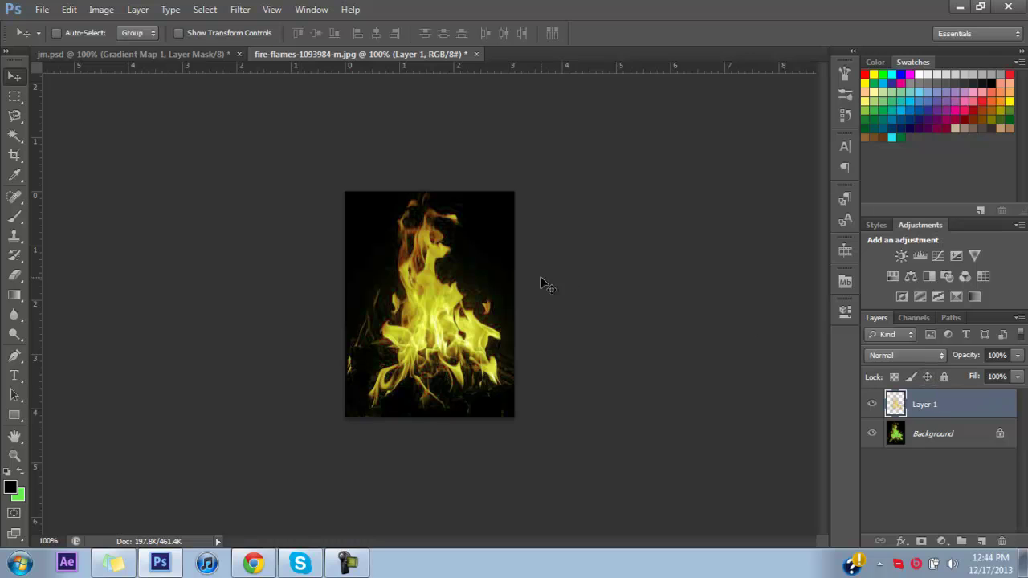
left_click_drag(518, 315, 386, 315)
left_click_drag(993, 444, 992, 475)
Scale the flame layer down to letter size and position it at the bottom of the F.
key("ctrl+t")
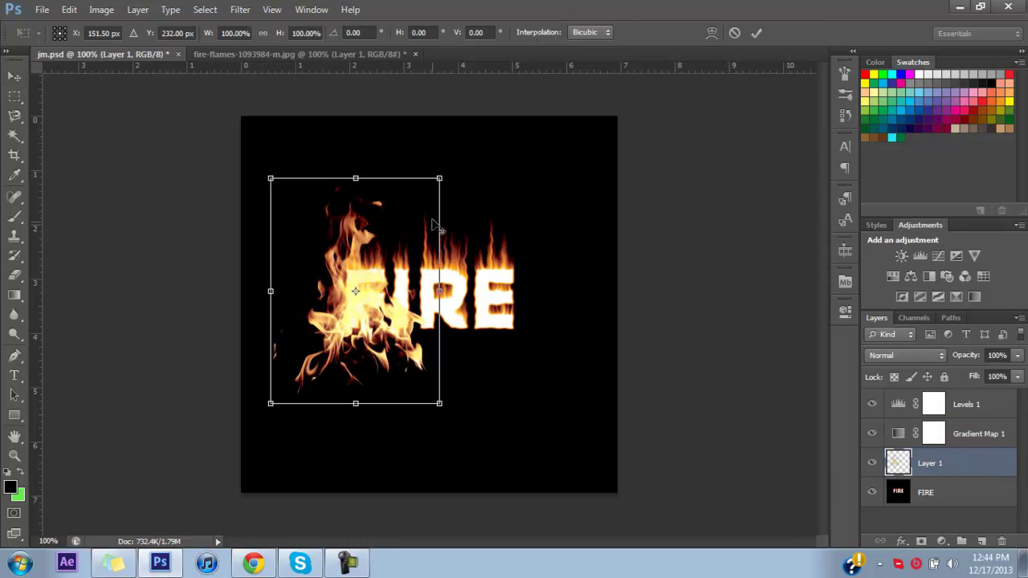
left_click_drag(440, 174, 387, 231)
left_click_drag(361, 273, 354, 295)
key("Return")
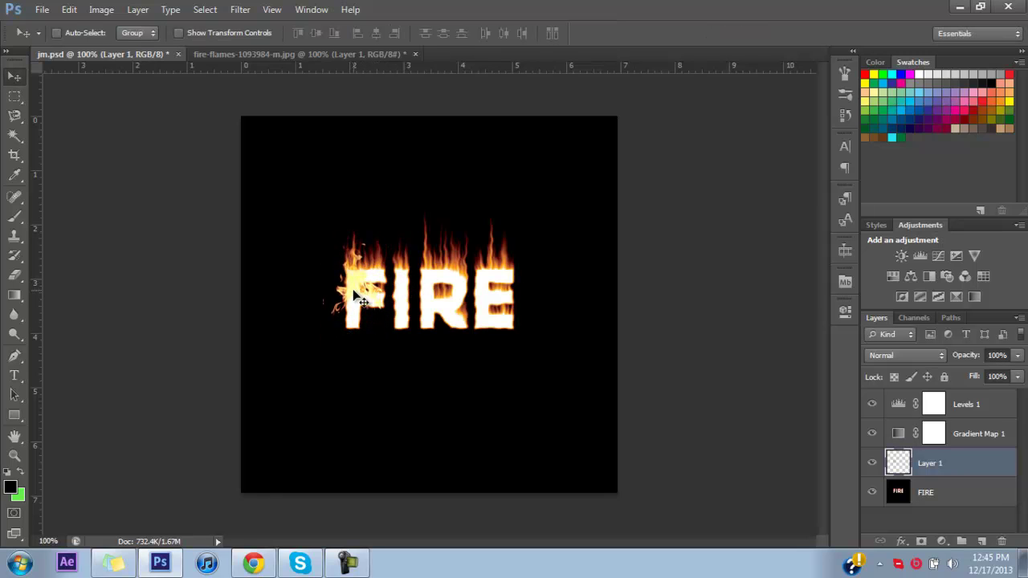
Duplicate the flame layer and cancel the accidental crop, leaving the image uncropped.
key("e")
key("ctrl+j")
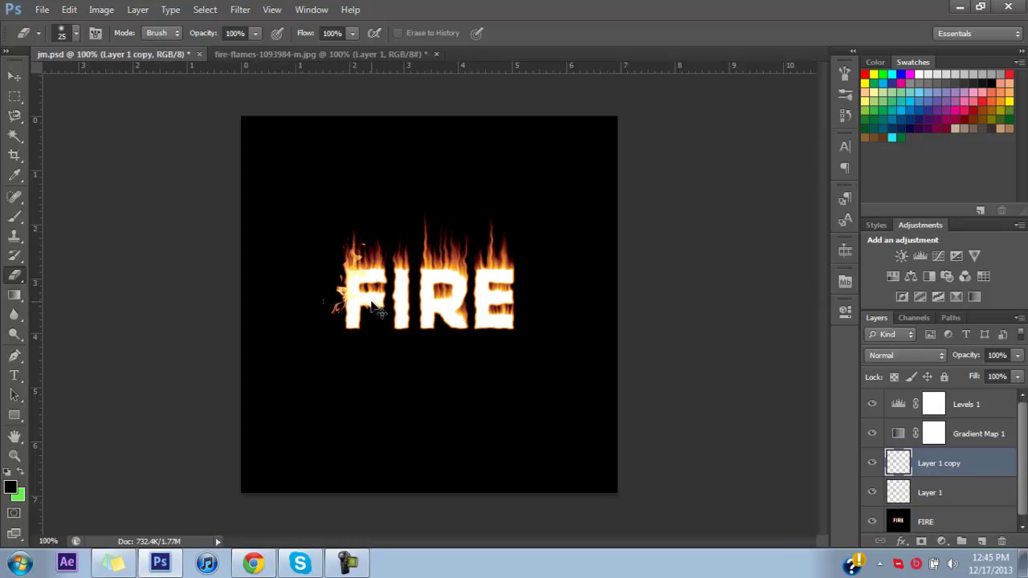
key("c")
left_click(367, 298)
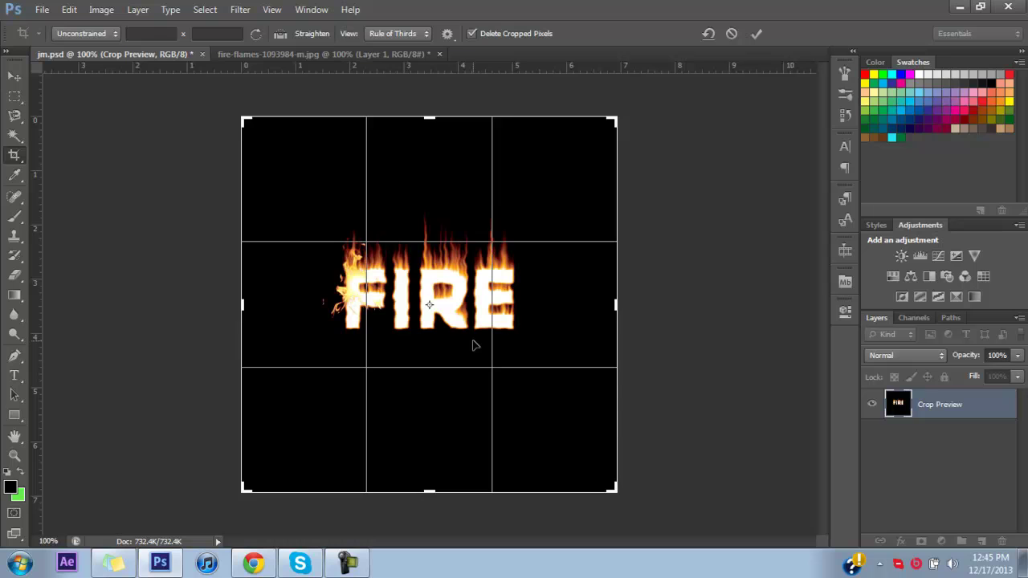
key("Escape")
left_click(474, 345)
left_click(14, 76)
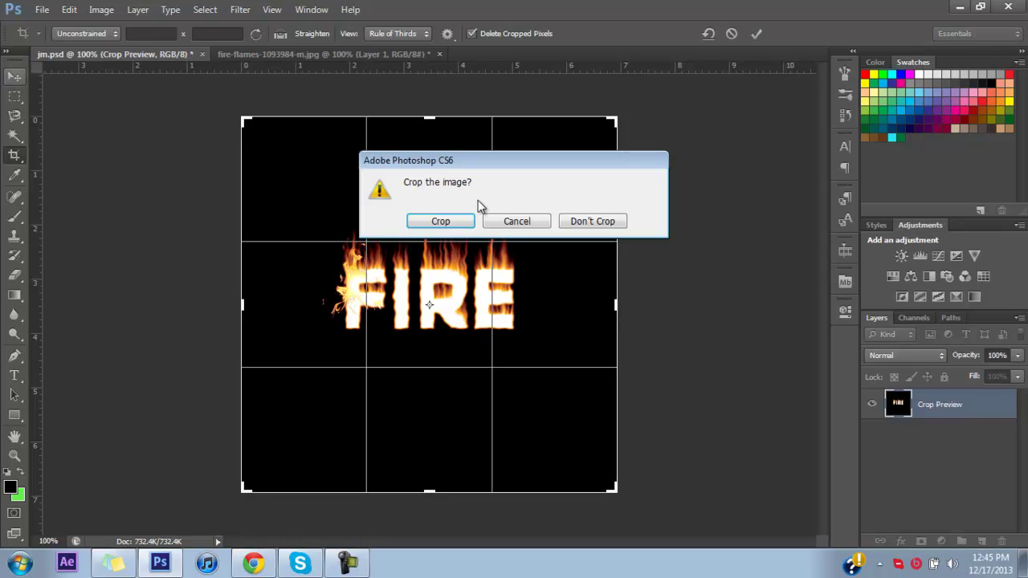
left_click(593, 221)
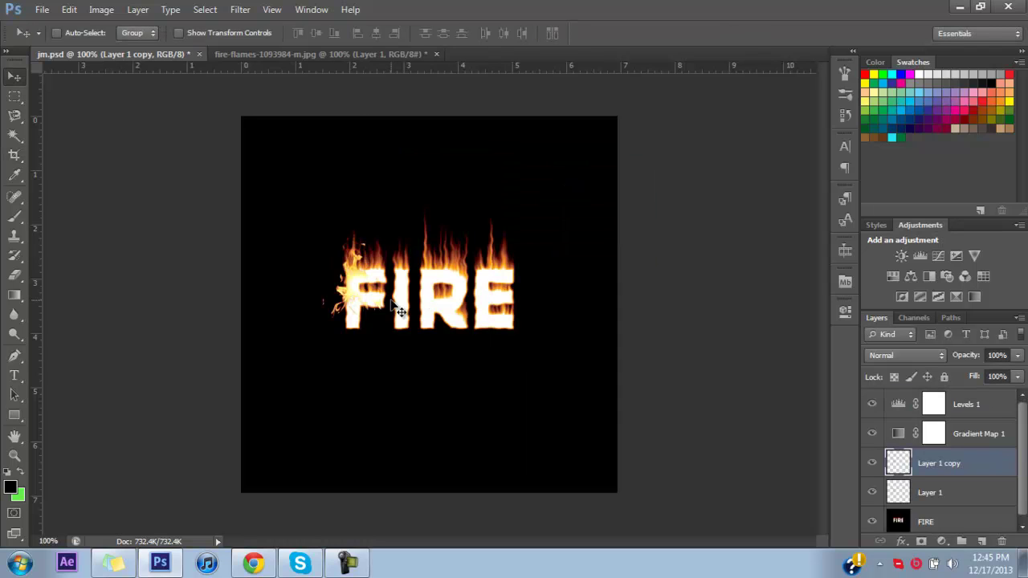
Copy the flames under the I and R, flip that copy horizontally, and nudge Layer 1 copy.
left_click_drag(399, 302, 406, 280)
key("ctrl+t")
right_click(401, 329)
left_click(437, 294)
key("Return")
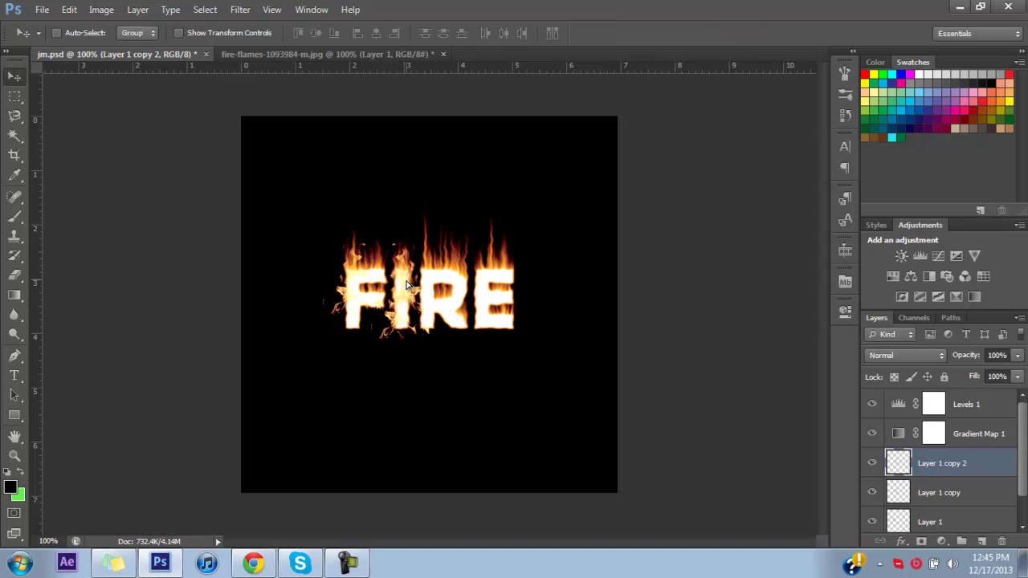
left_click(905, 491)
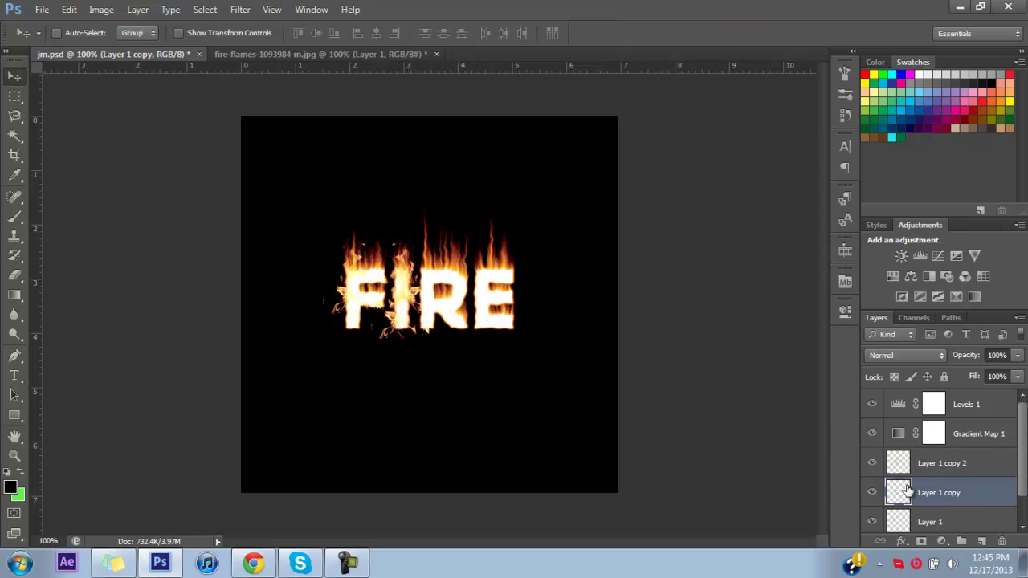
left_click_drag(410, 386, 415, 387)
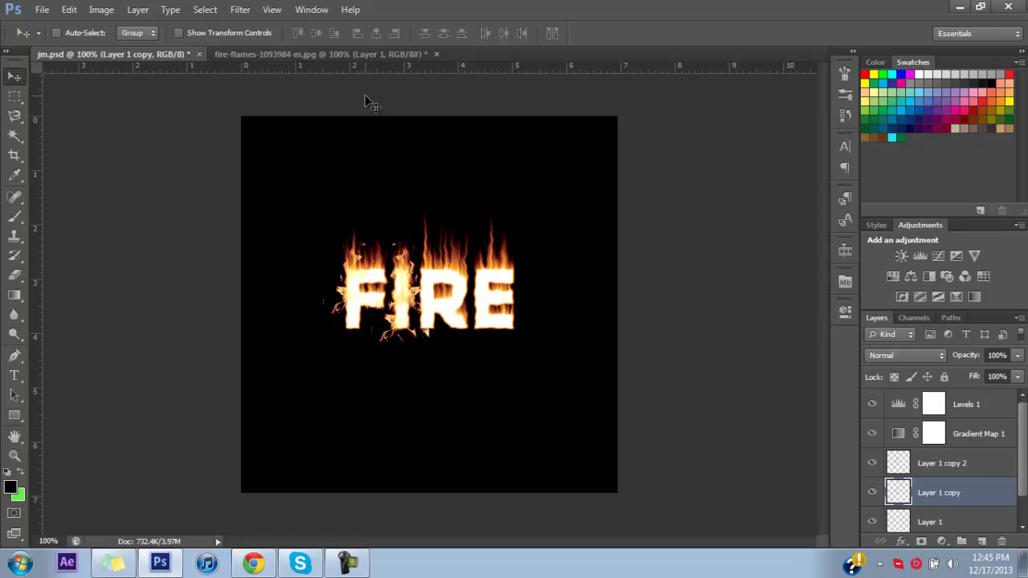
Copy the whole flattened flame photo and paste it into jm.psd as Layer 2.
left_click(366, 53)
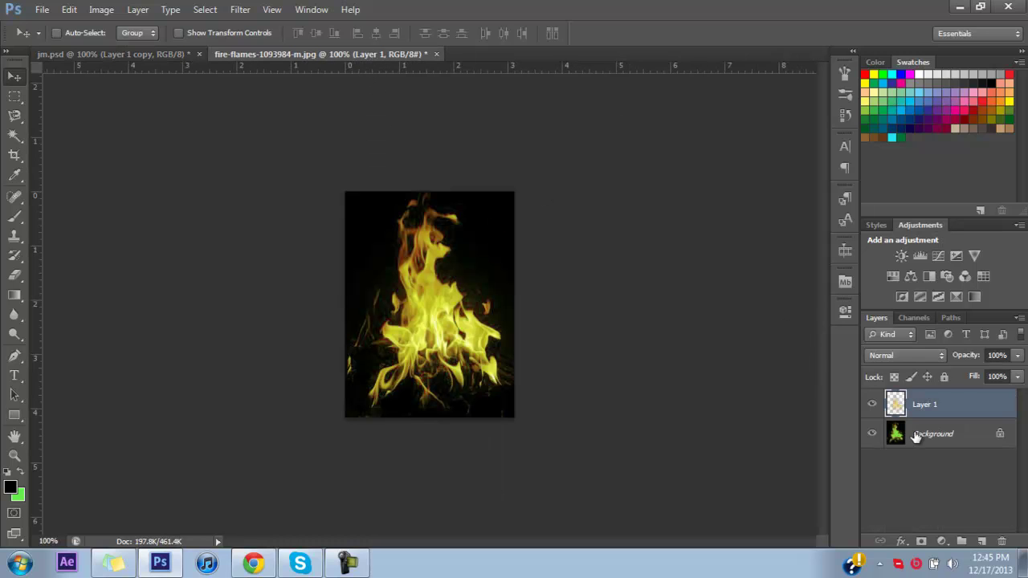
key("ctrl+e")
key("ctrl+alt+z")
key("ctrl+alt+z")
key("ctrl+alt+z")
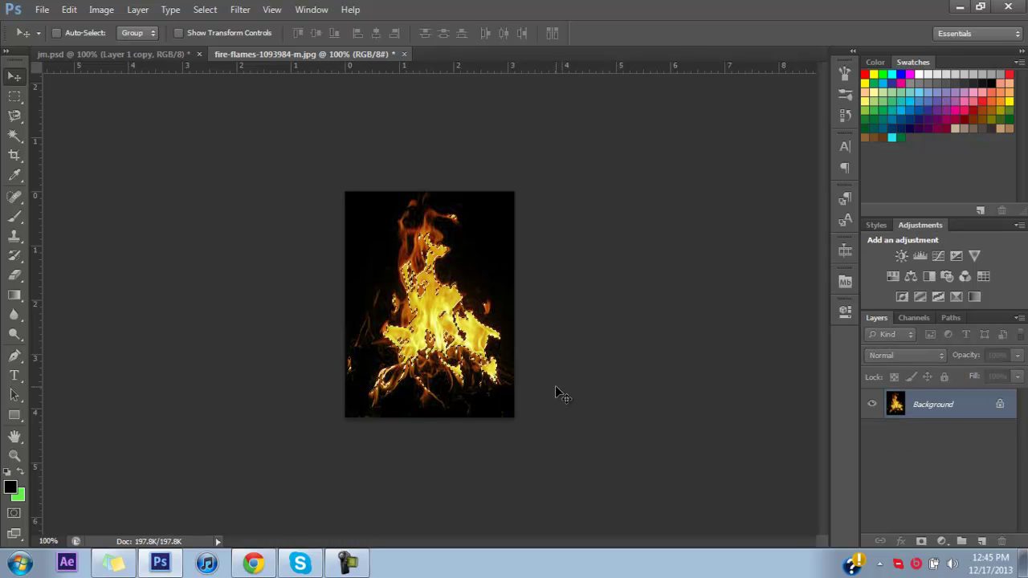
key("m")
left_click(553, 387)
key("v")
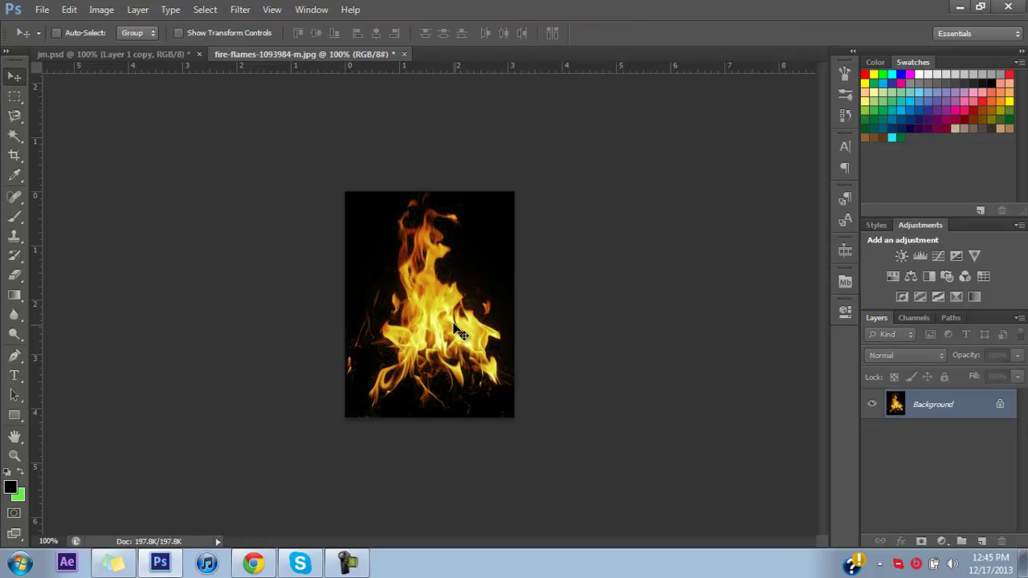
left_click(131, 58)
key("ctrl+v")
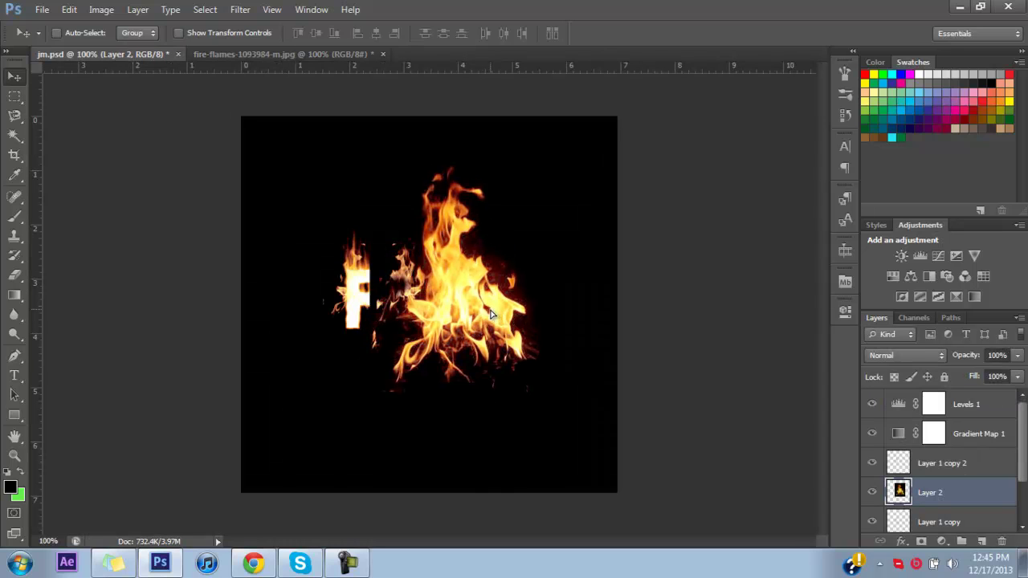
Try Screen and then Linear Dodge (Add) blending on the flame photo, shifting it over the letters.
left_click_drag(492, 314, 503, 319)
left_click(912, 356)
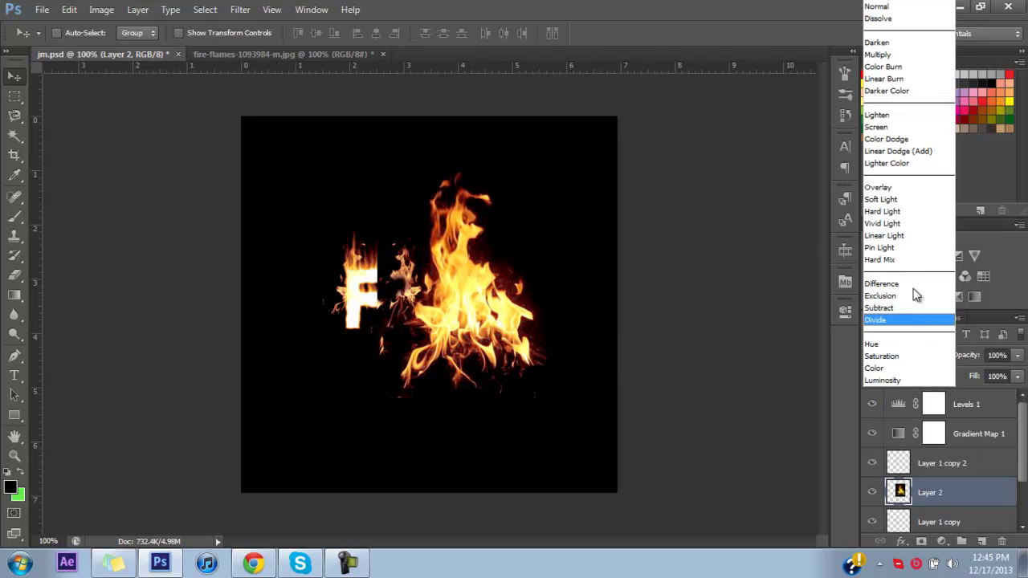
left_click(897, 125)
mouse_move(514, 349)
left_mouse_down()
mouse_move(498, 370)
mouse_move(499, 360)
left_mouse_up()
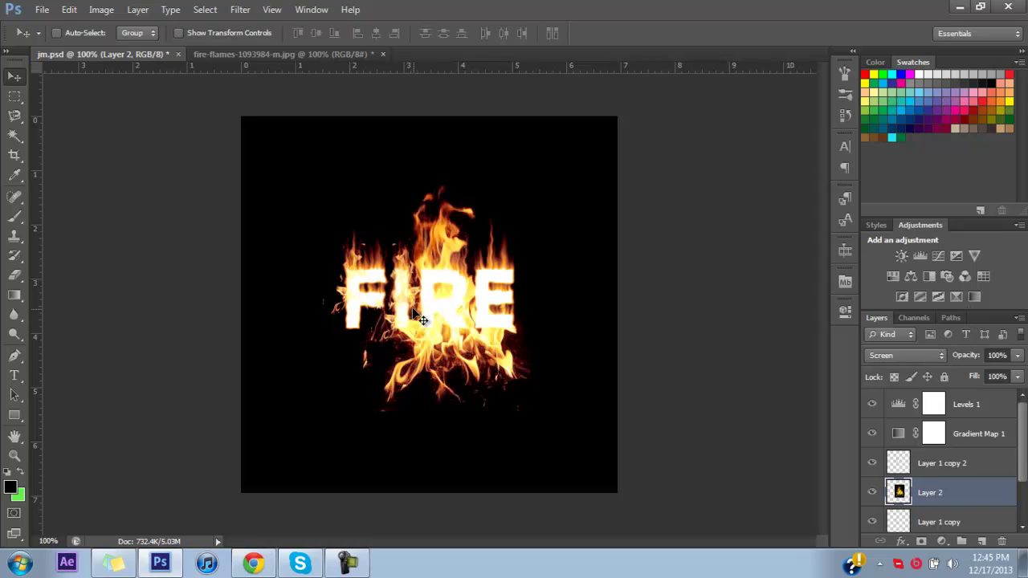
left_click(901, 355)
left_click(899, 151)
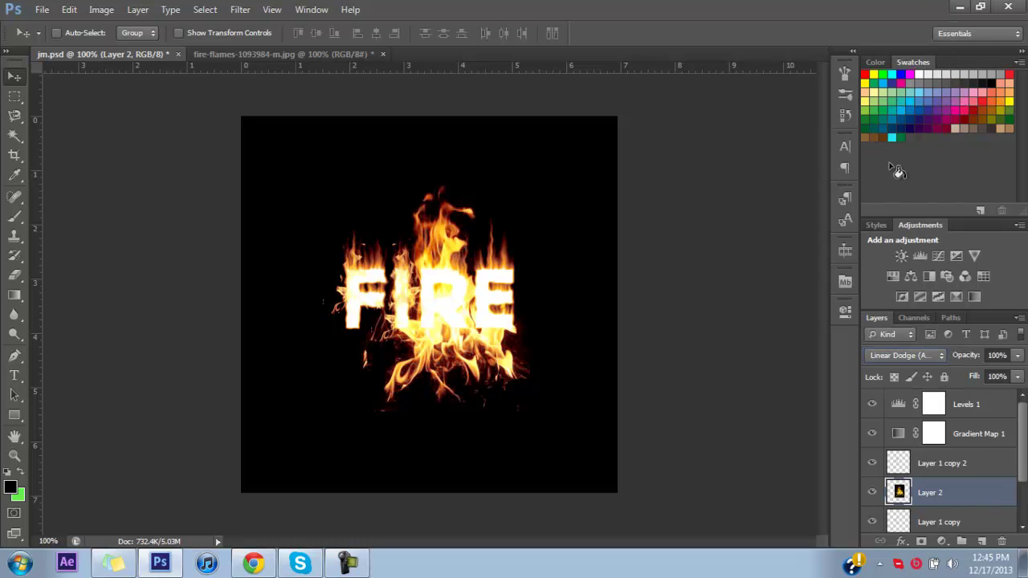
mouse_move(533, 362)
left_mouse_down()
mouse_move(556, 341)
mouse_move(562, 359)
mouse_move(434, 361)
mouse_move(464, 356)
mouse_move(518, 376)
left_mouse_up()
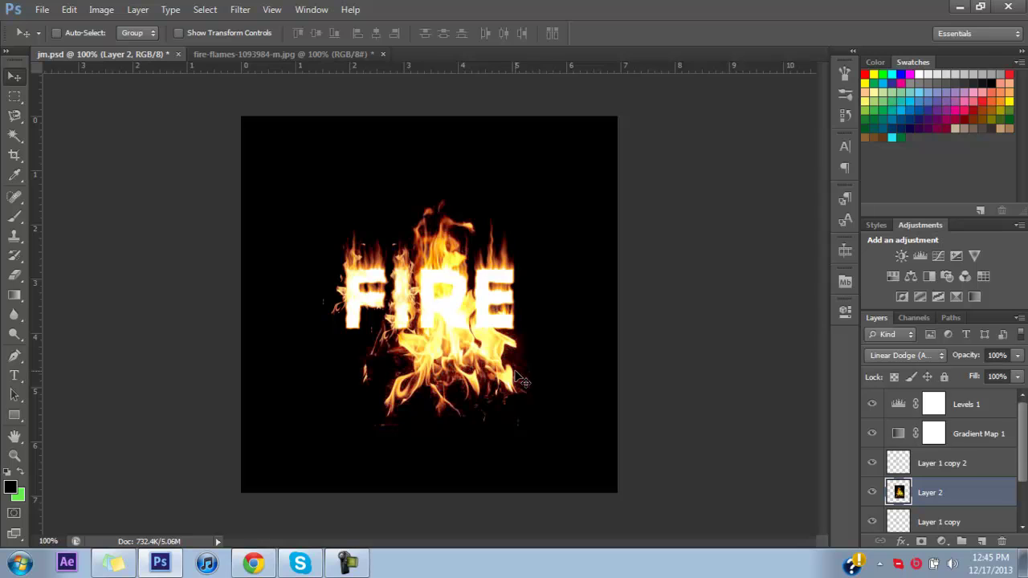
Invert the flame photo, blend it with Multiply, and slide it over the R and E.
key("ctrl+i")
left_click(901, 355)
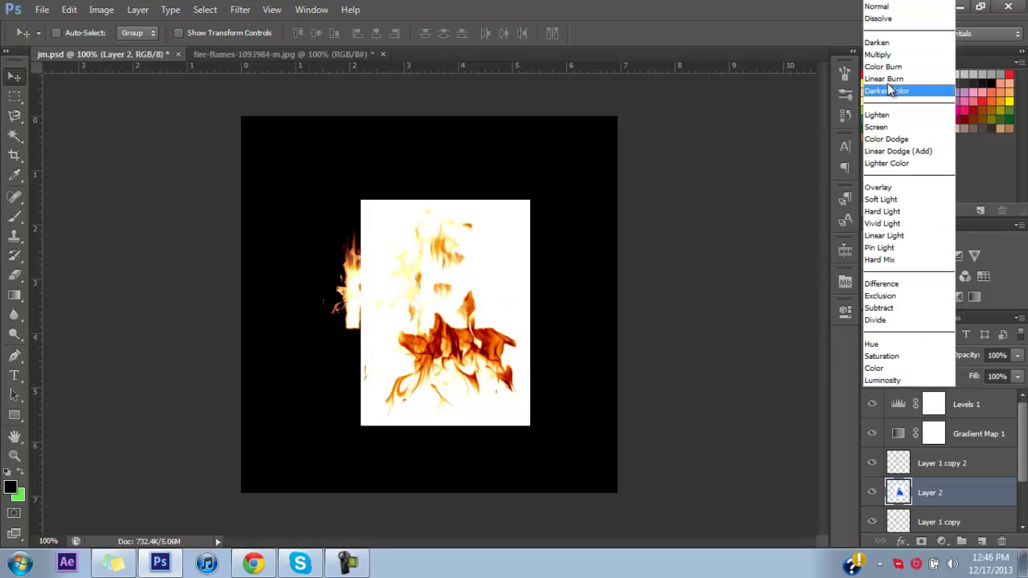
left_click(889, 64)
left_click_drag(488, 358, 512, 382)
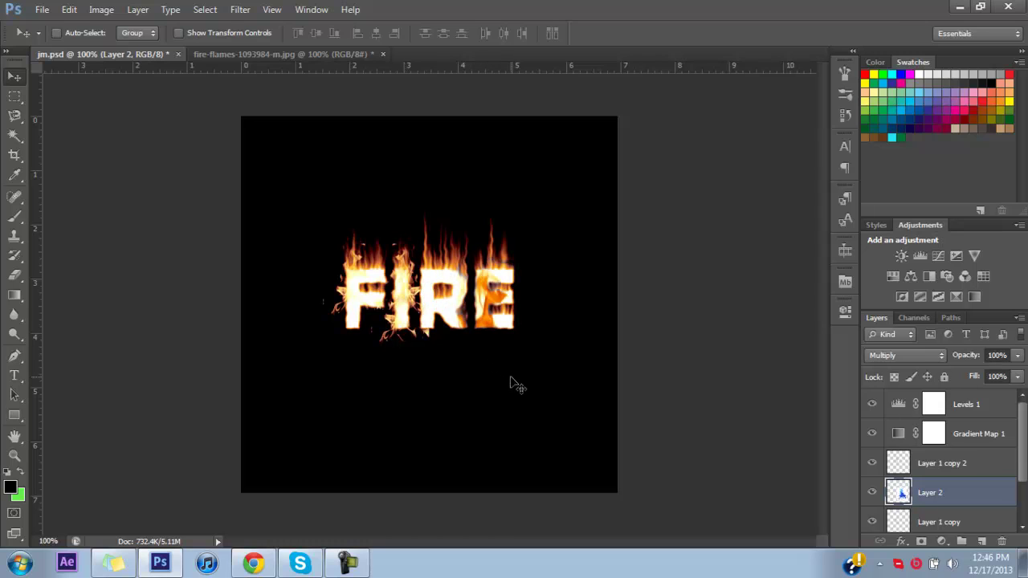
Merge the flame layers down into FIRE, then move Layer 1 copy 2's flames onto the R and E.
key("ctrl+e")
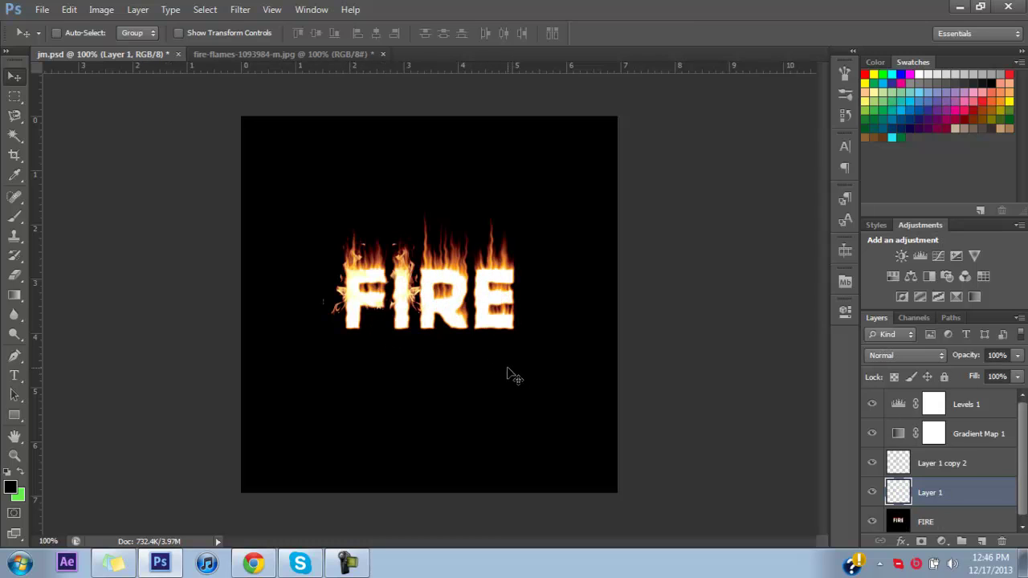
key("ctrl+e")
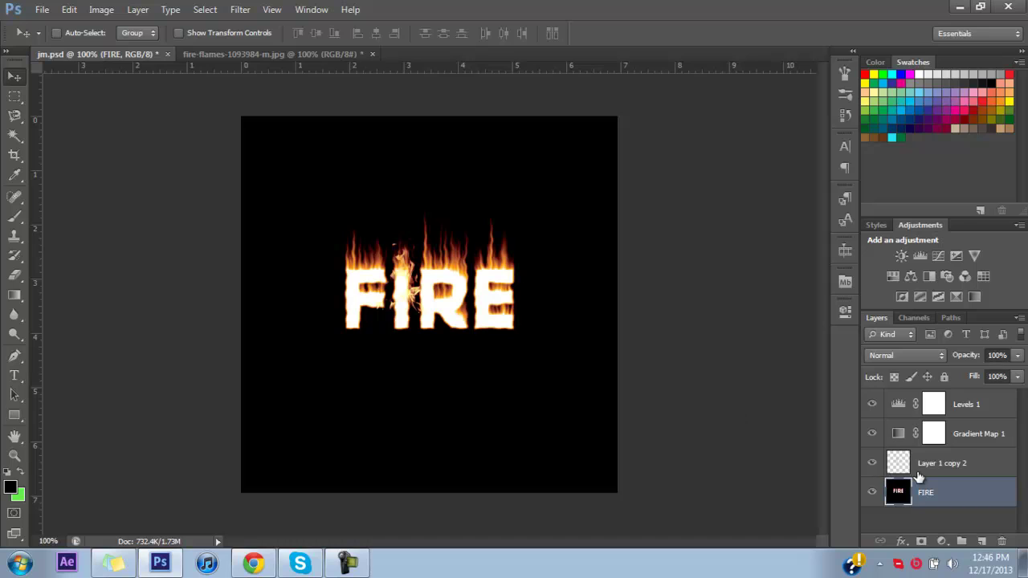
left_click(919, 474)
left_click_drag(463, 374, 634, 406)
left_click_drag(599, 351, 512, 331)
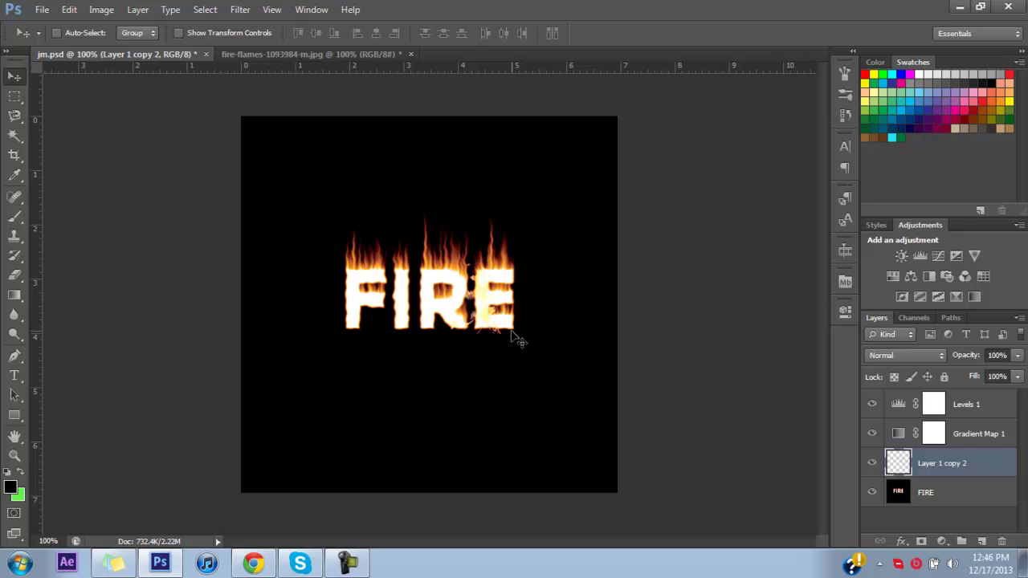